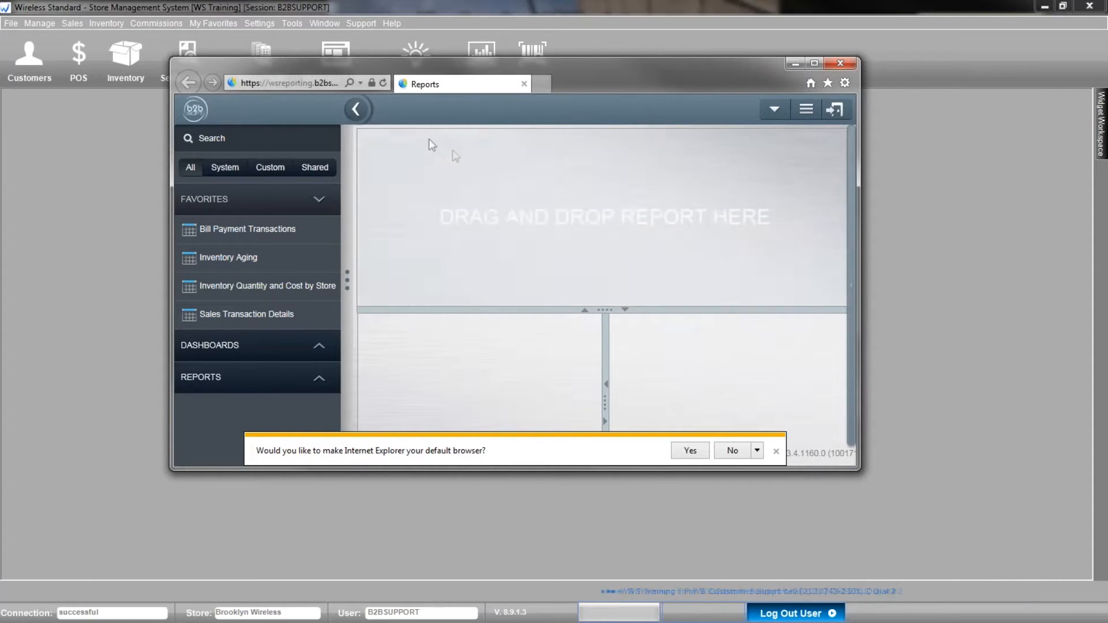
Copy the reporting site's web address from the embedded Reports address bar.
click(301, 85)
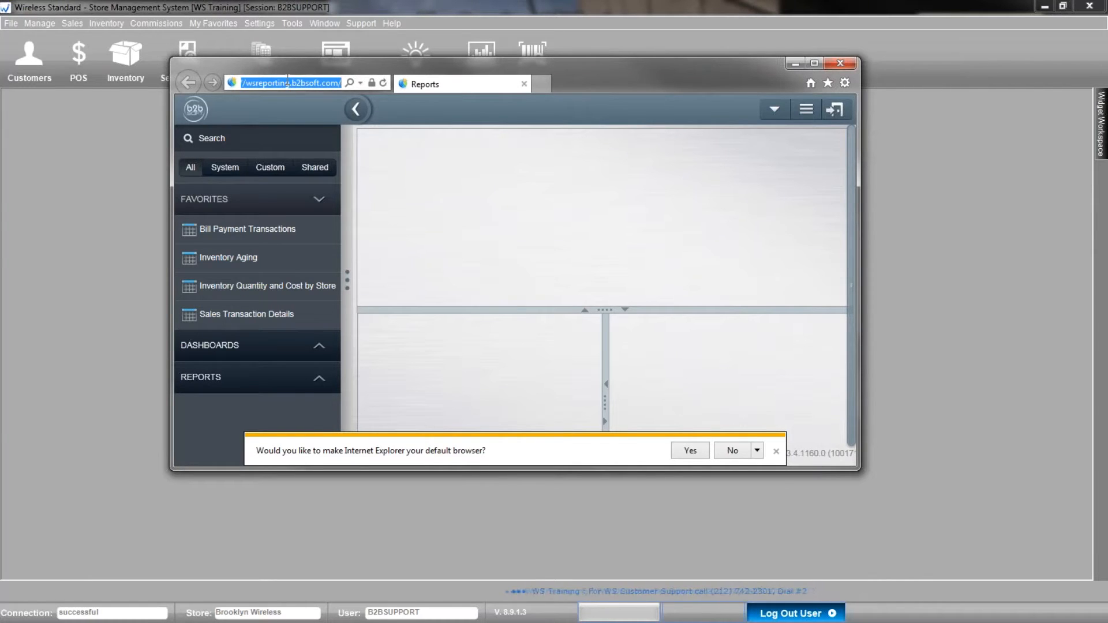
right_click(289, 82)
click(315, 124)
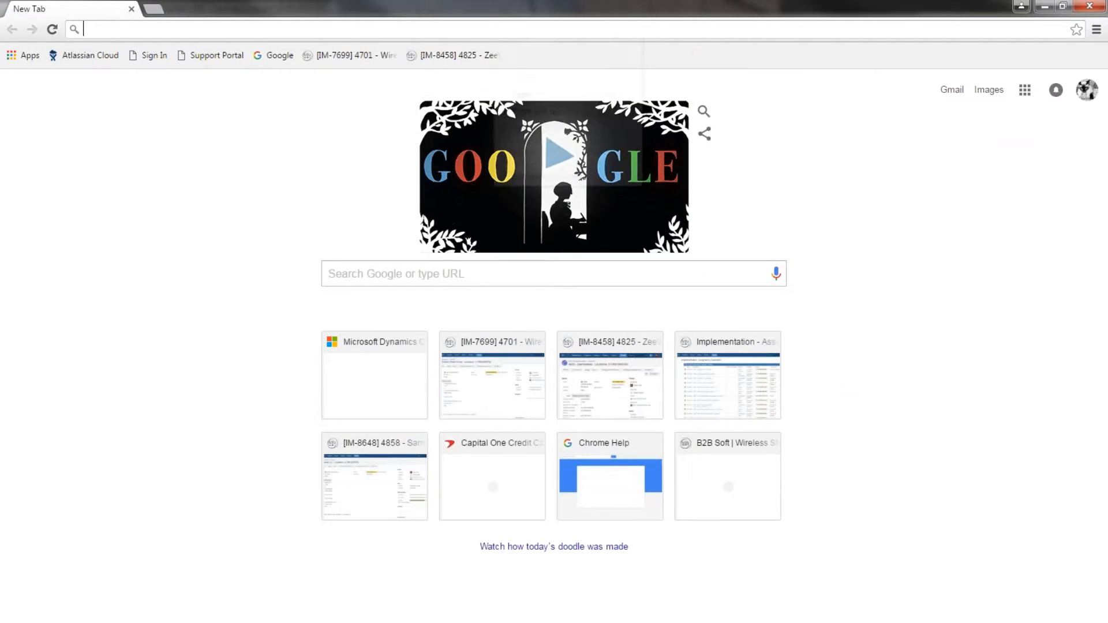
Load the pasted reporting address in Chrome, then minimize Chrome and the Reports window.
right_click(494, 29)
click(539, 93)
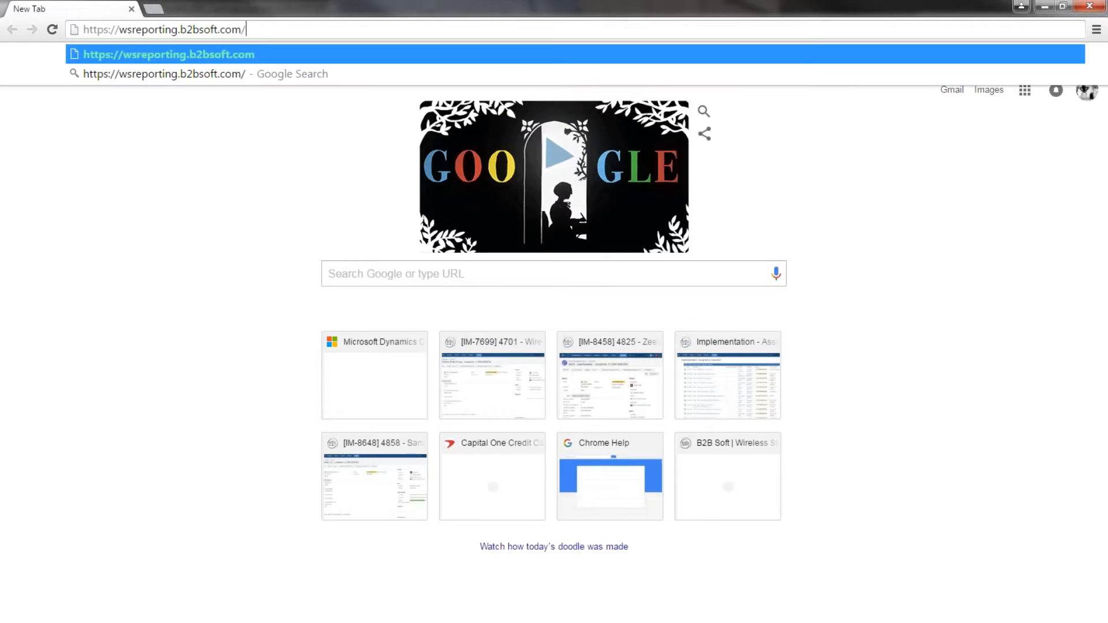
key(Return)
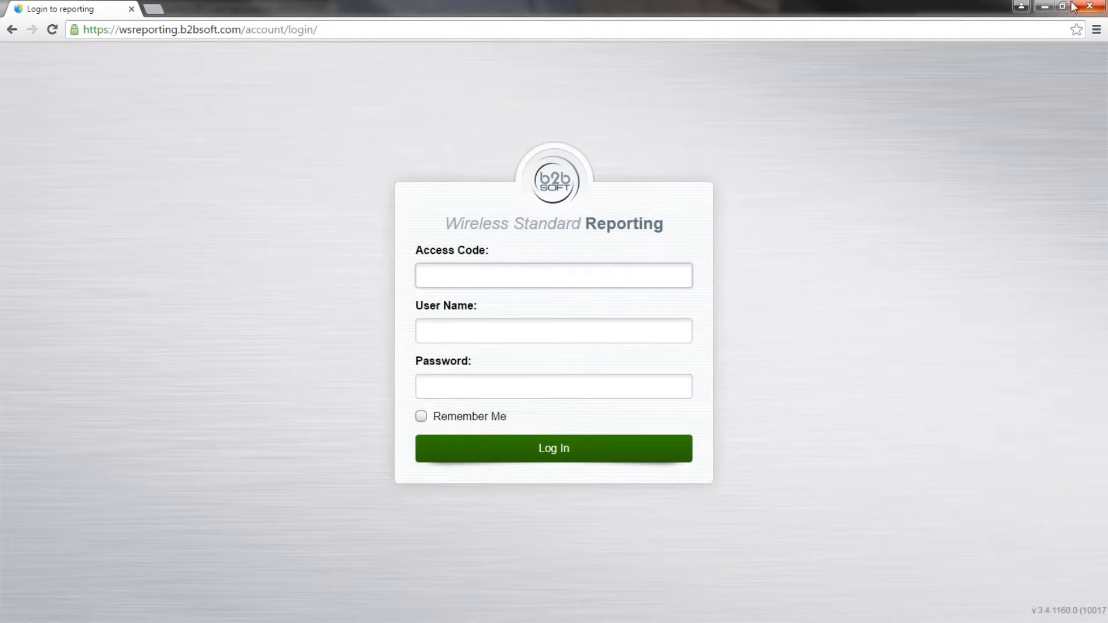
click(1046, 9)
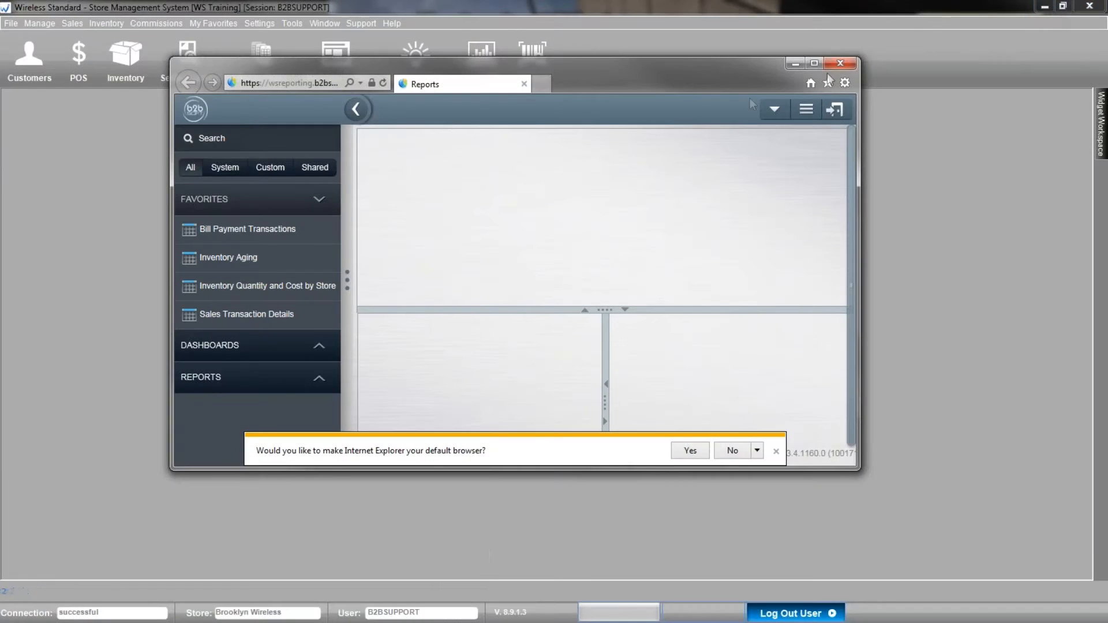
click(788, 65)
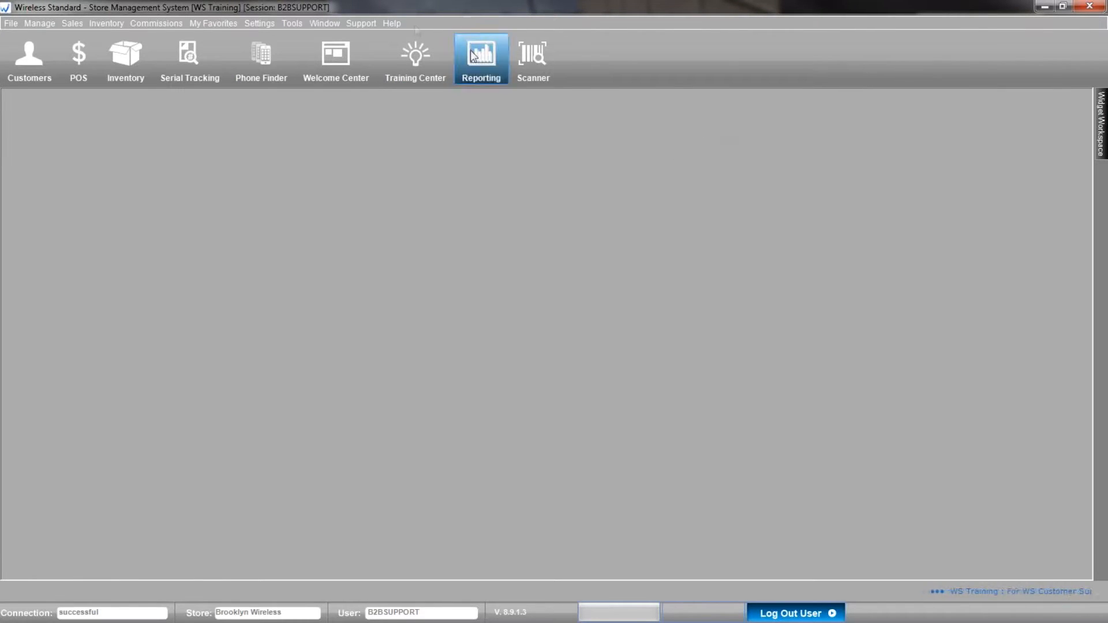
Copy the Access Code value from Help > About Wireless Standard.
click(395, 23)
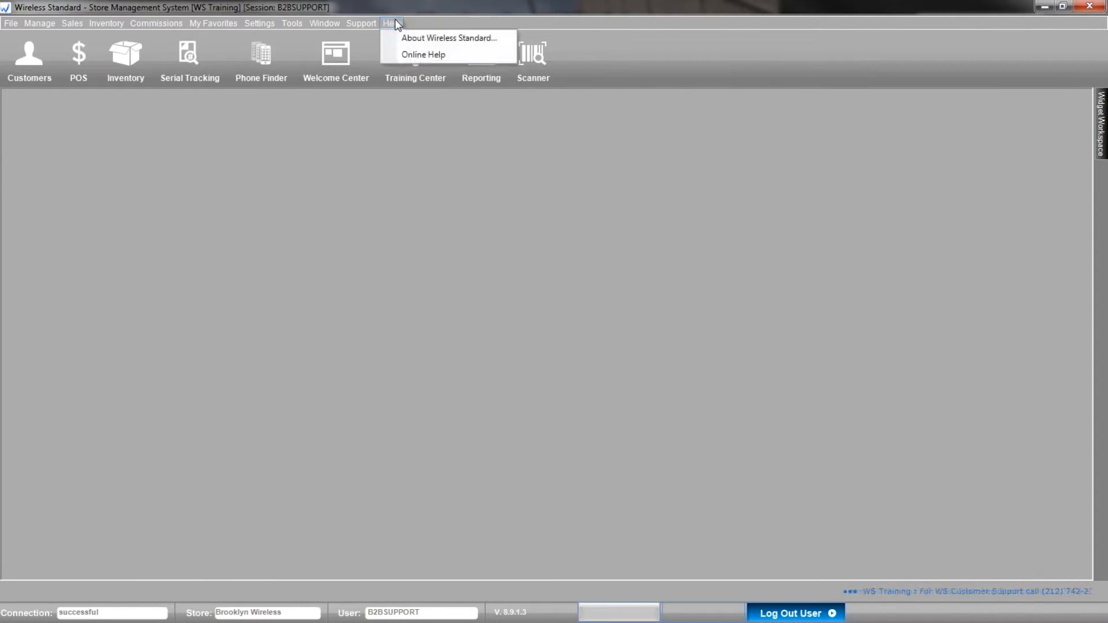
click(420, 38)
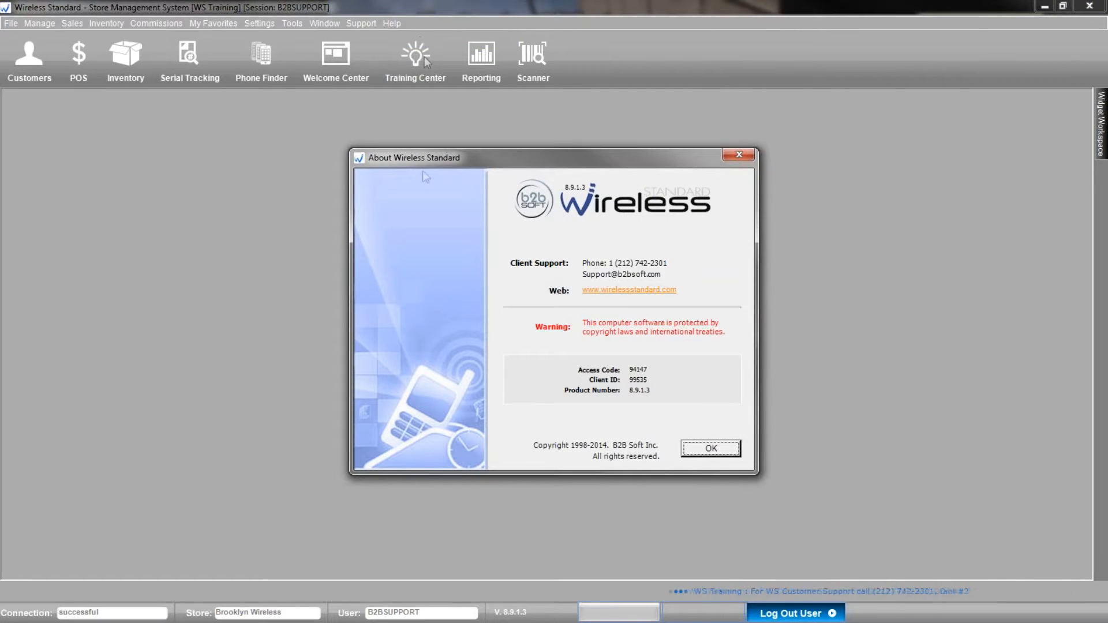
drag(649, 370, 631, 371)
right_click(631, 370)
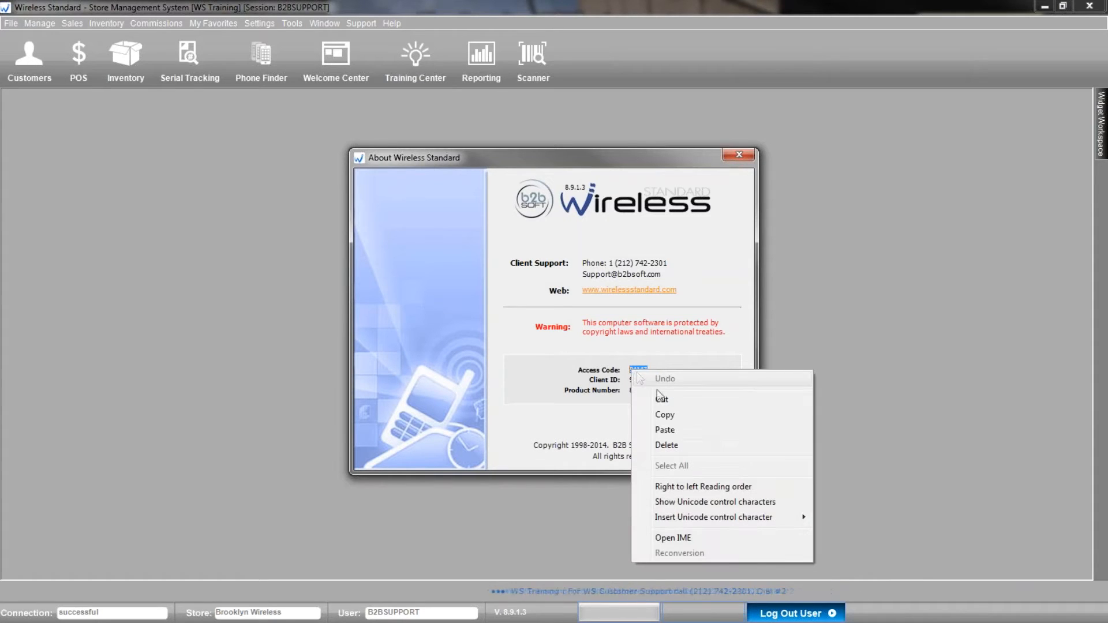
click(670, 417)
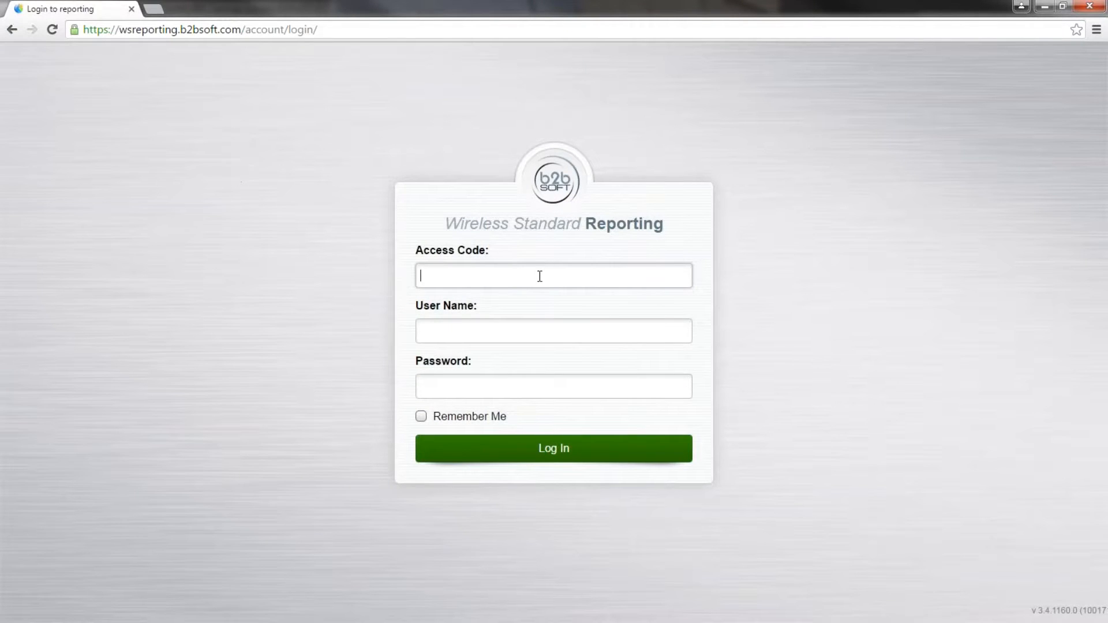
Log in with the pasted access code, the support user name and the account password.
right_click(540, 276)
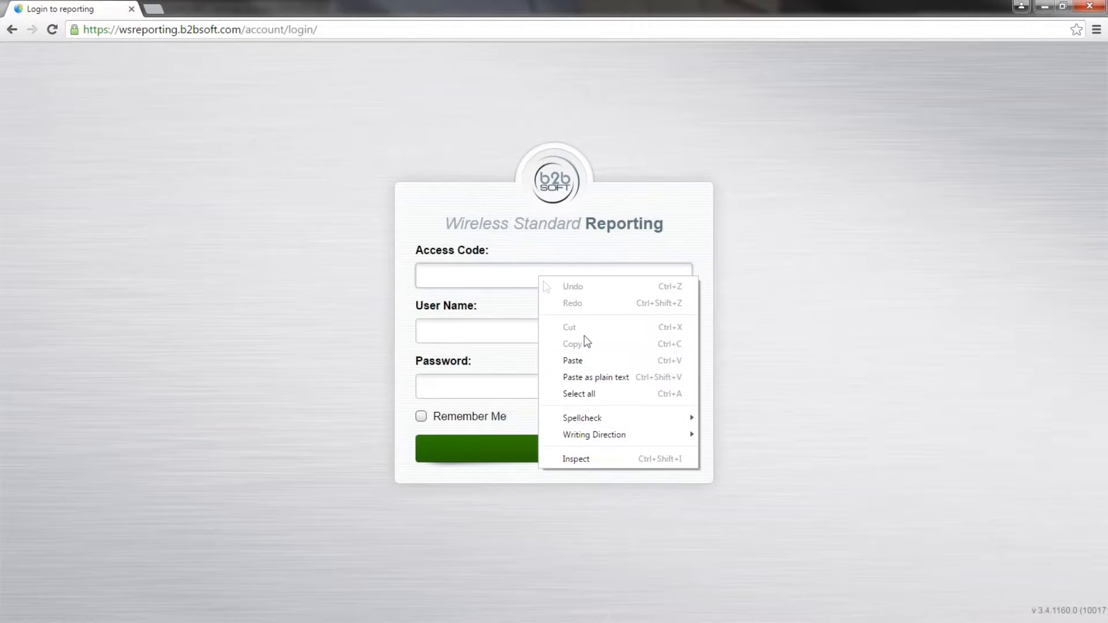
click(593, 364)
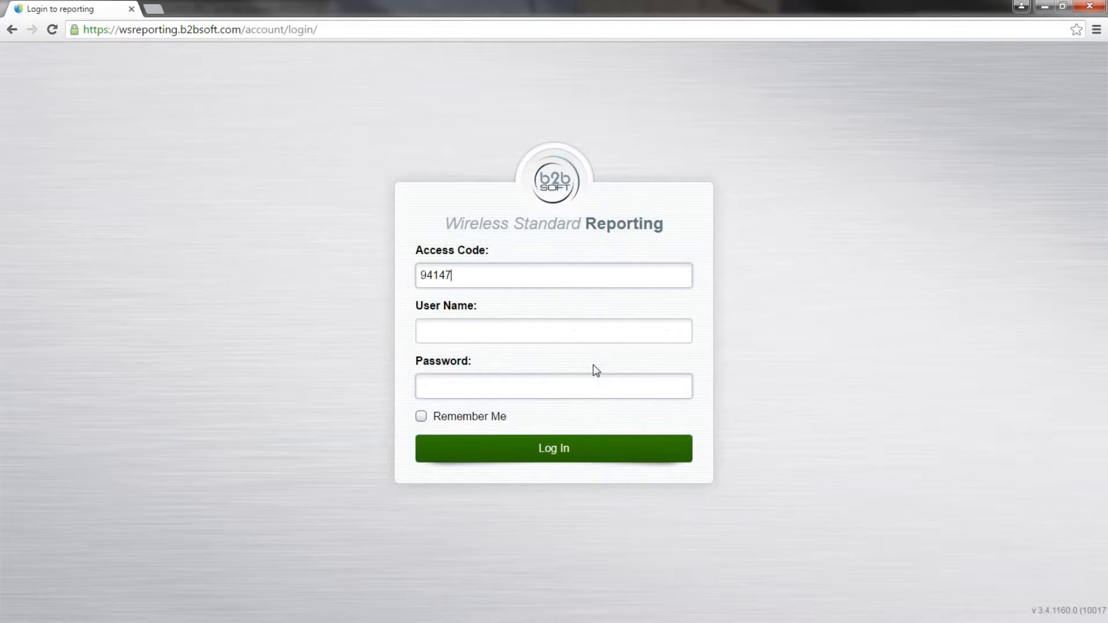
click(582, 328)
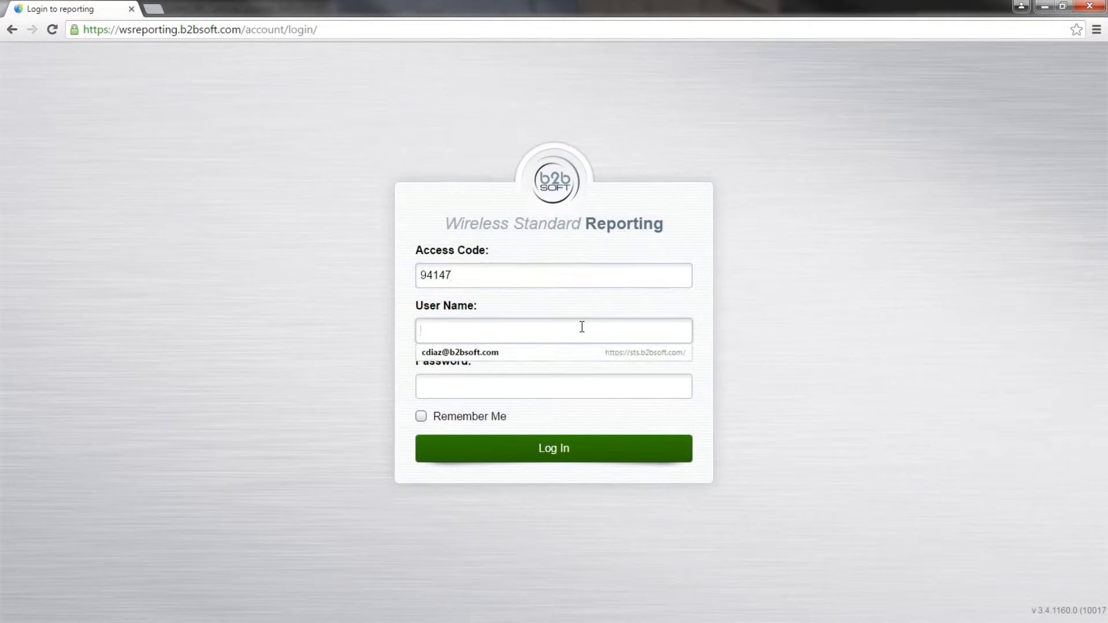
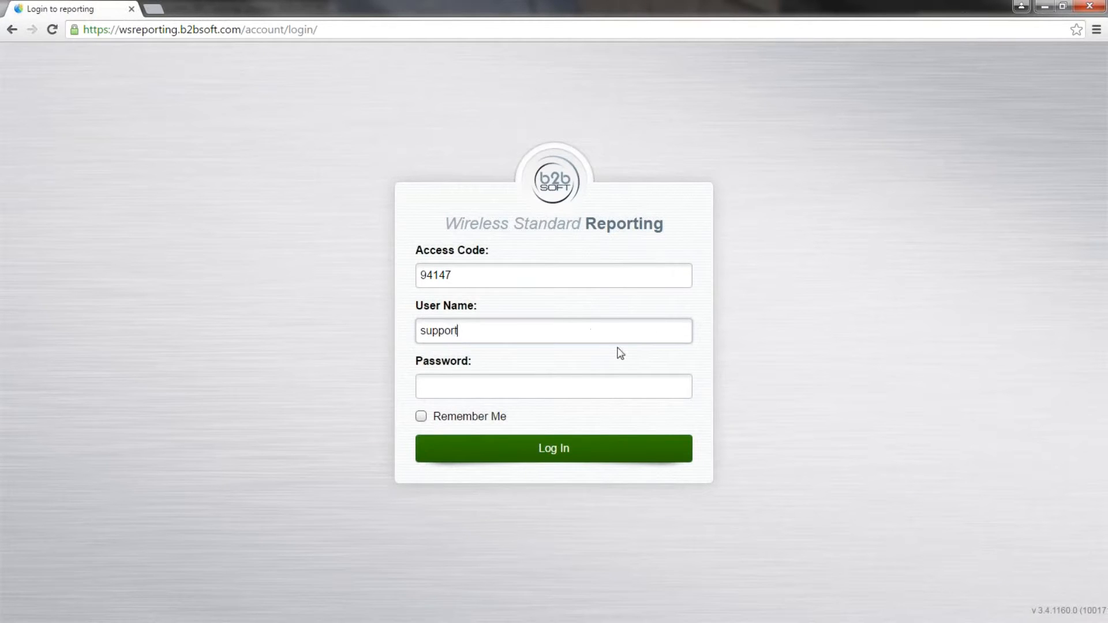
key(BackSpace)
key(BackSpace)
key(BackSpace)
key(BackSpace)
key(BackSpace)
key(BackSpace)
key(Tab)
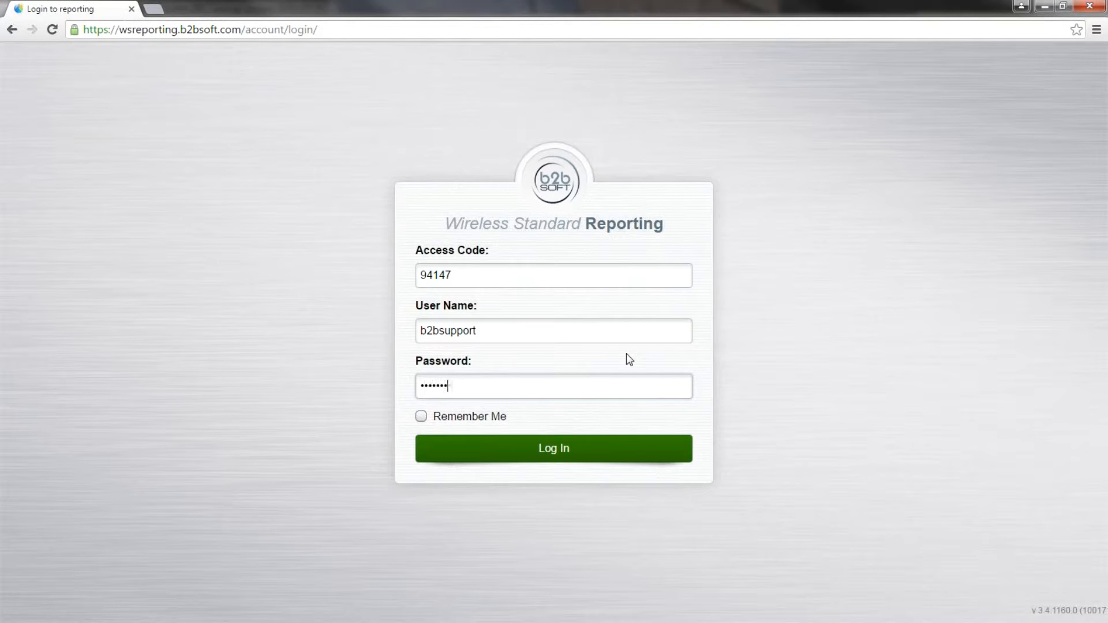
key(Return)
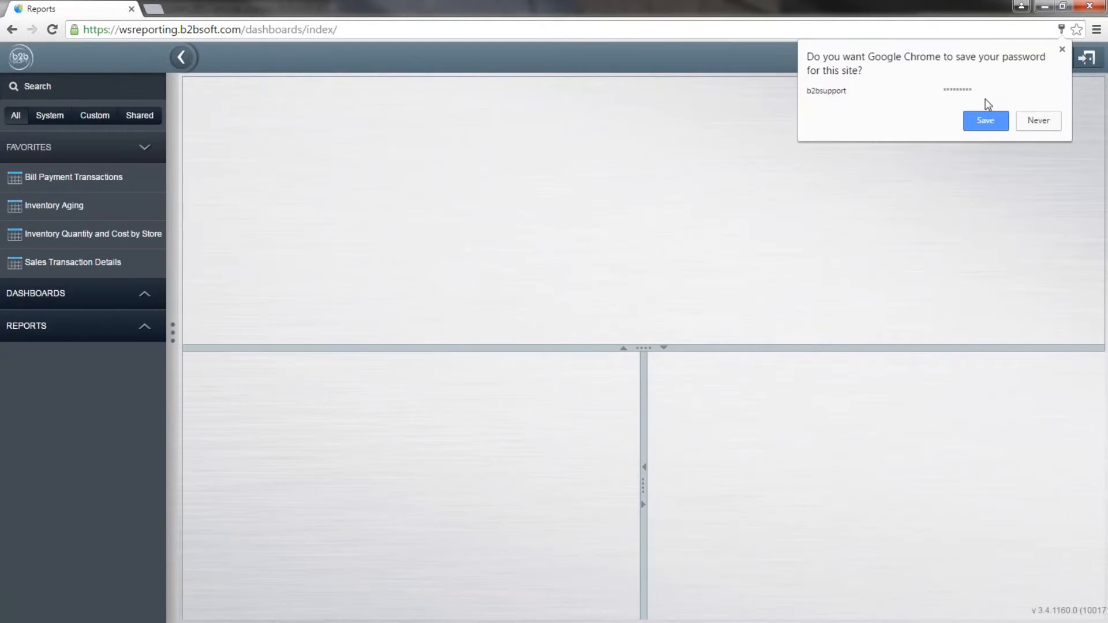
Save the login password in Chrome and close the About Wireless Standard dialog.
click(986, 121)
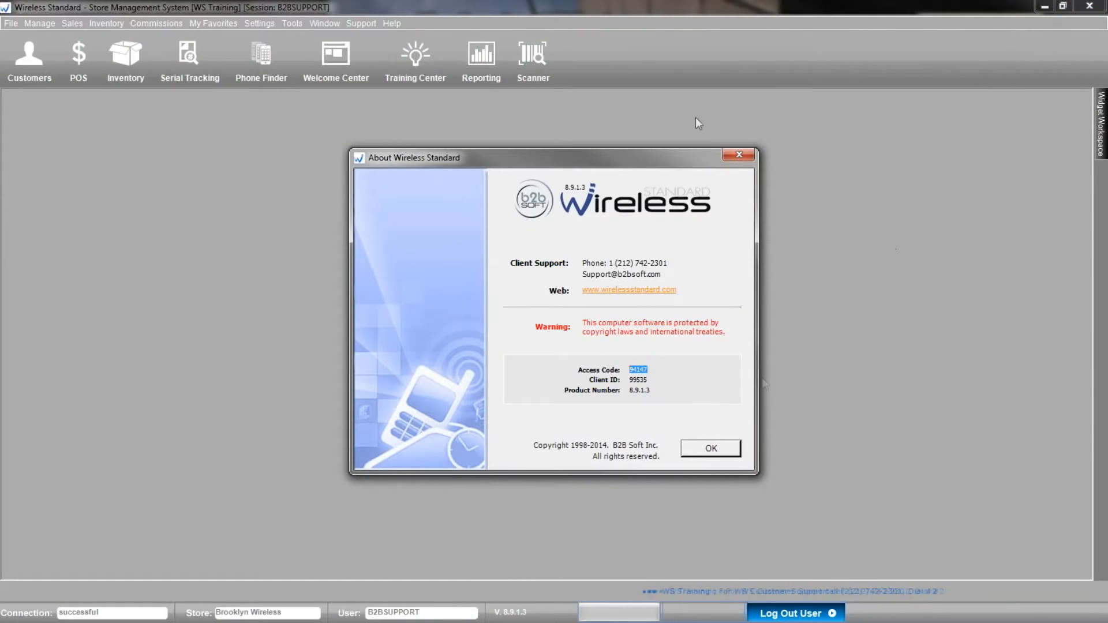
click(738, 154)
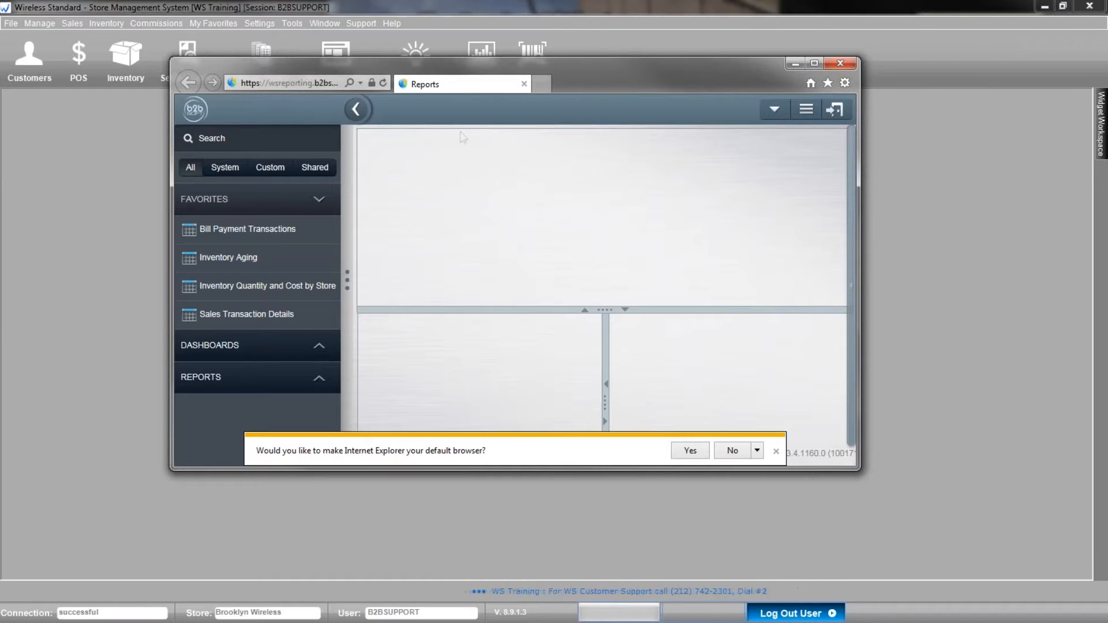
Maximize the Internet Explorer Reports window to full screen.
click(815, 64)
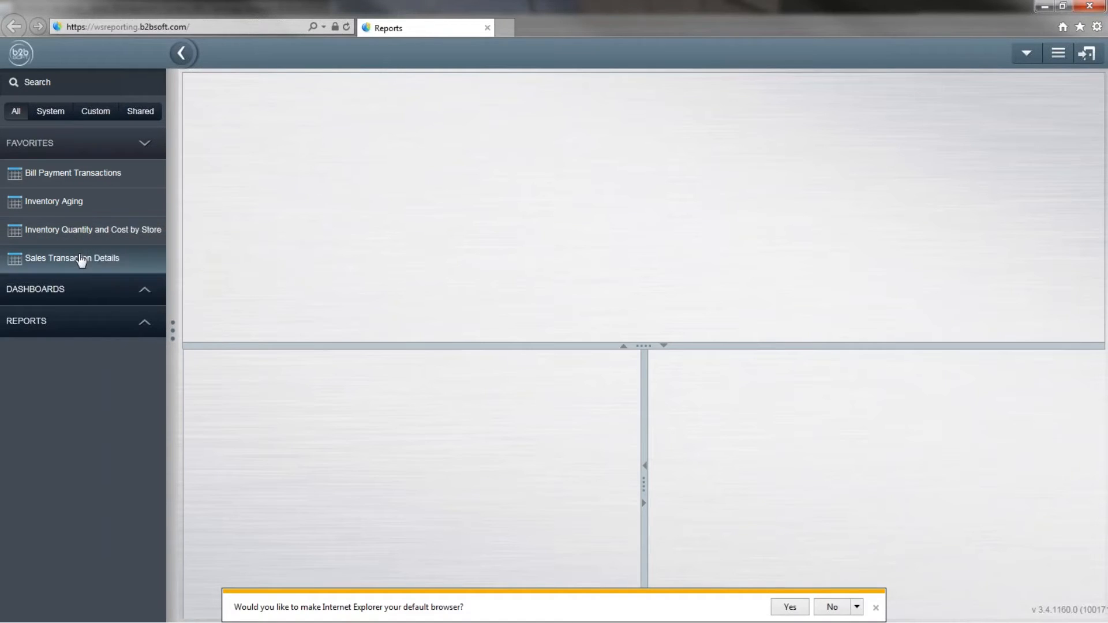
mouse_move(148, 183)
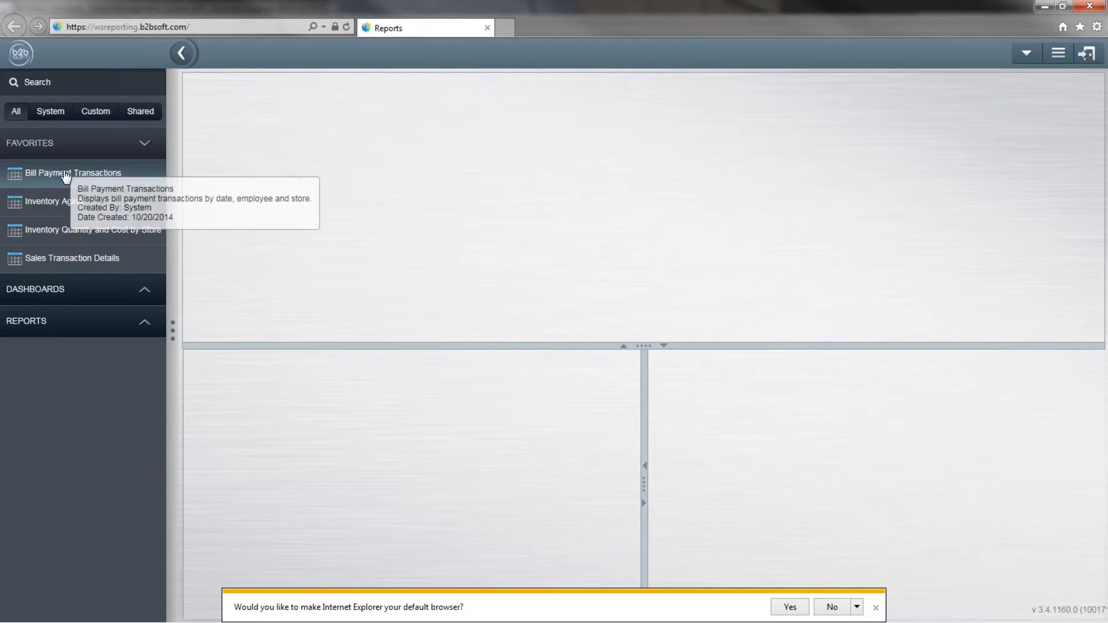
Open Inventory Quantity and Cost by Store from REPORTS > Inventory in the sidebar.
click(52, 329)
scroll(52, 328, down, 2)
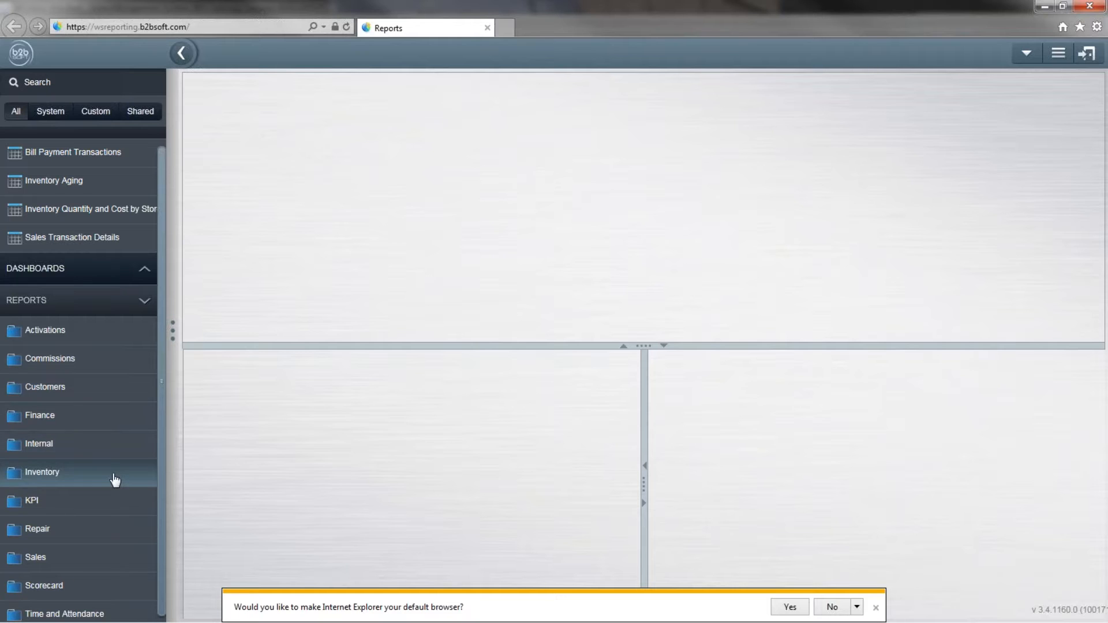
click(22, 478)
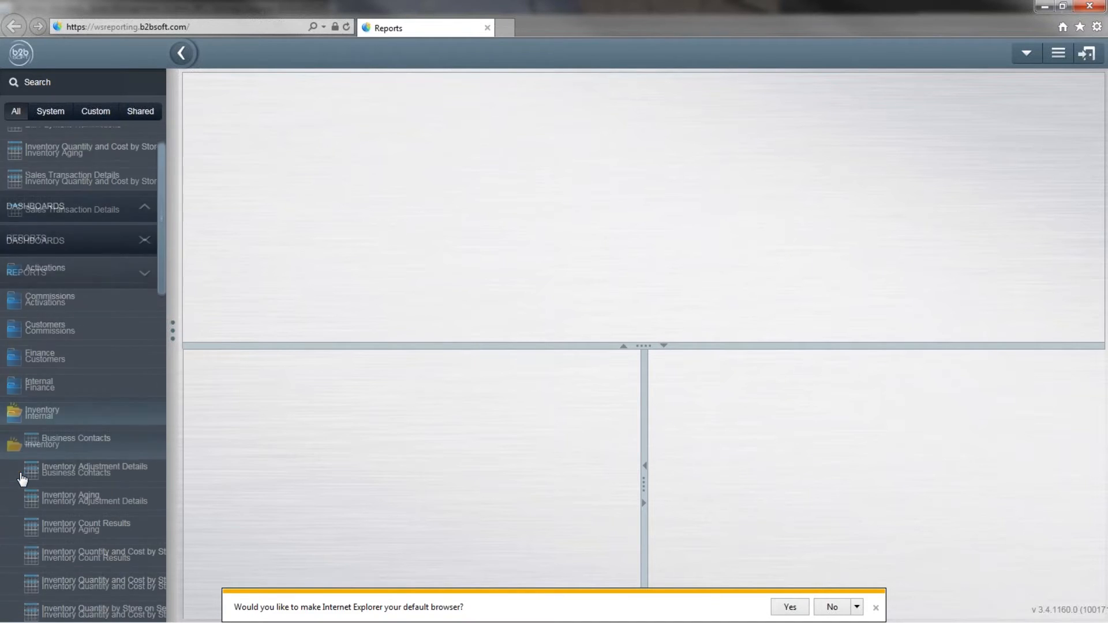
scroll(22, 479, down, 4)
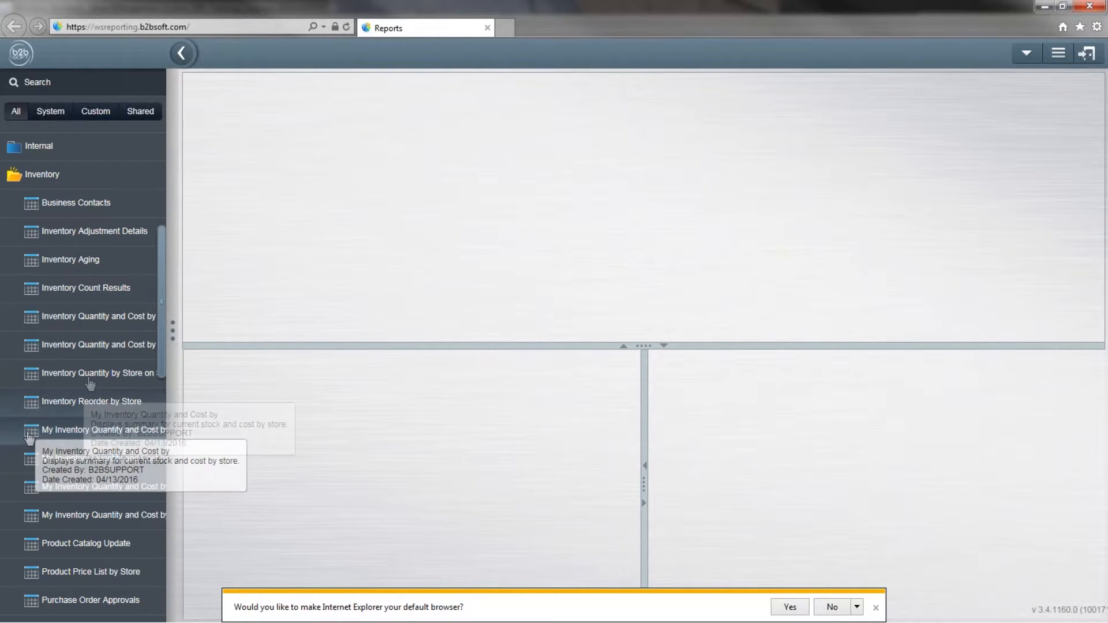
click(67, 321)
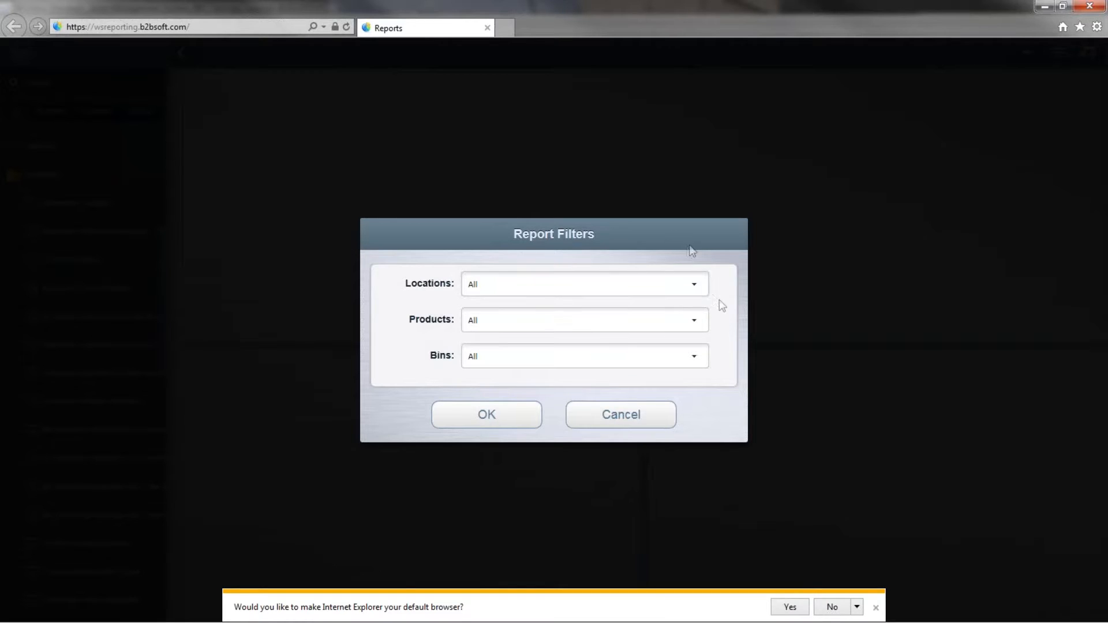
Keep all store locations selected in the Locations filter.
click(696, 285)
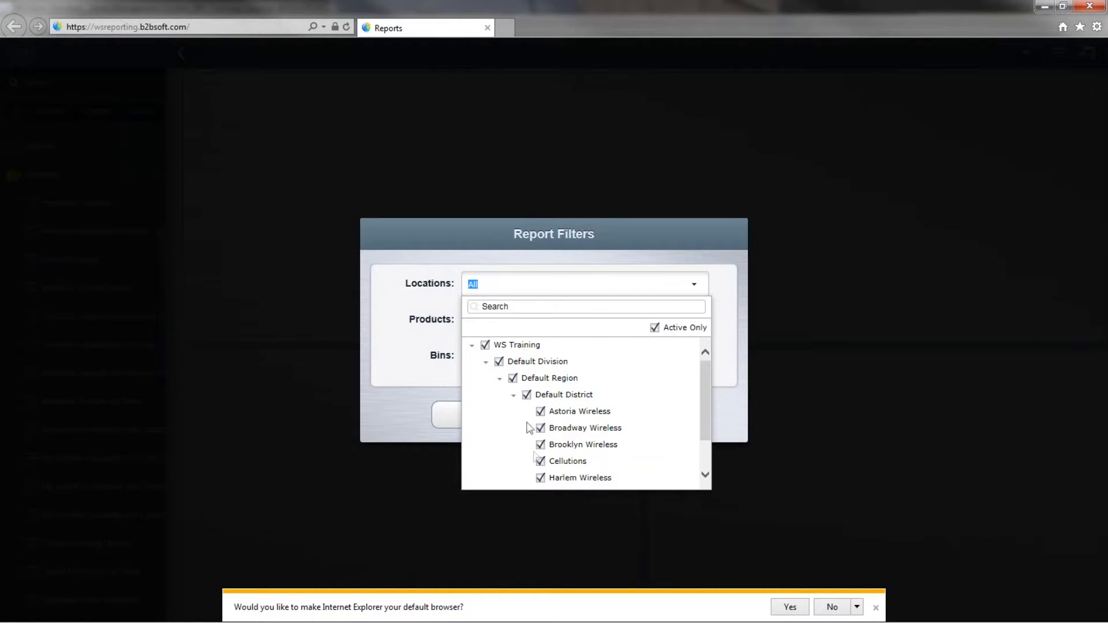
scroll(545, 441, down, 1)
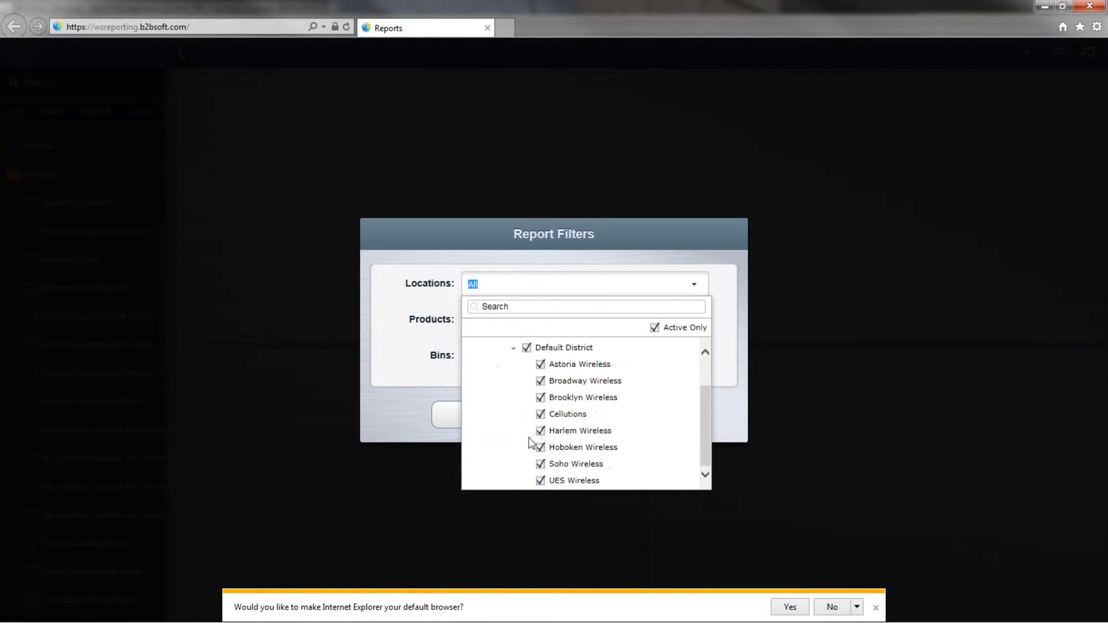
click(424, 381)
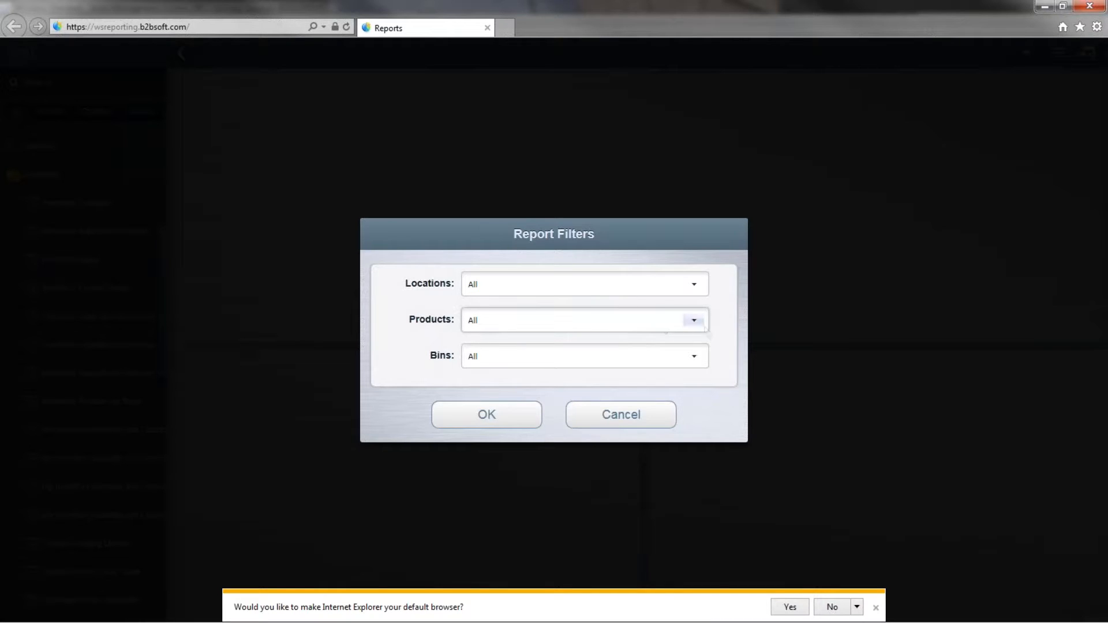
Try toggling Products filter categories such as System, Cell Phones, Accessories and Repairs.
click(641, 334)
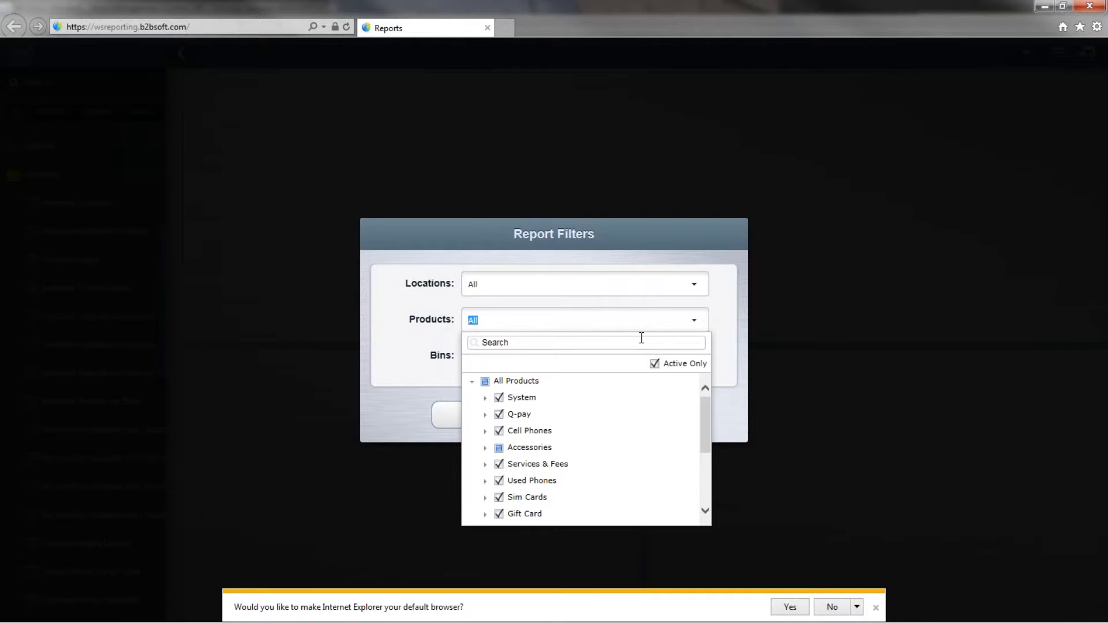
click(499, 397)
click(499, 415)
click(500, 431)
click(500, 448)
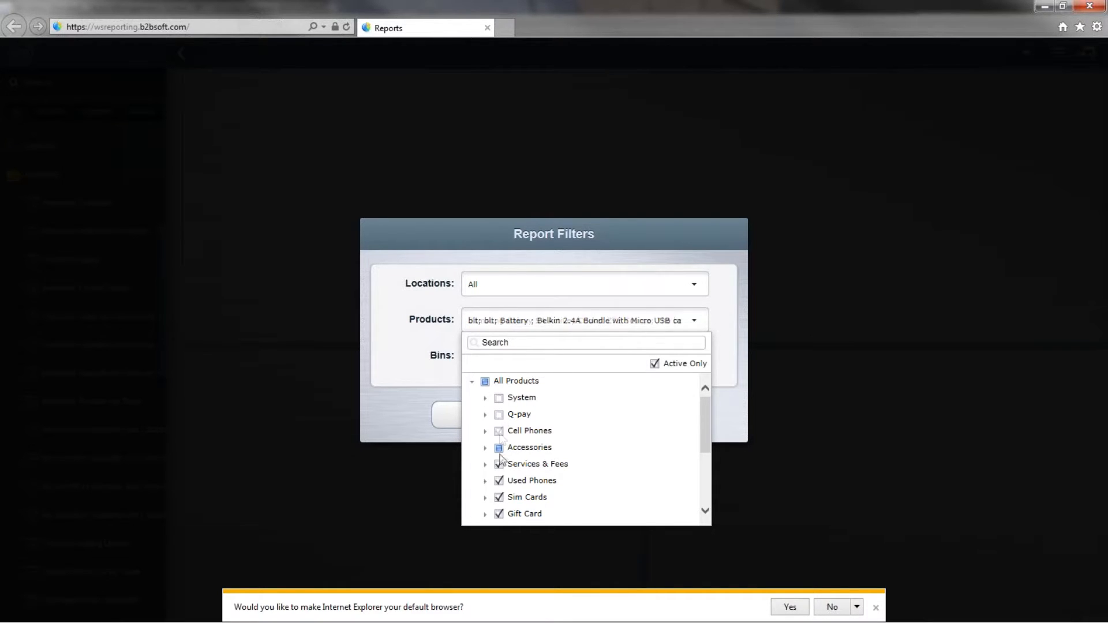
click(500, 465)
scroll(501, 462, down, 2)
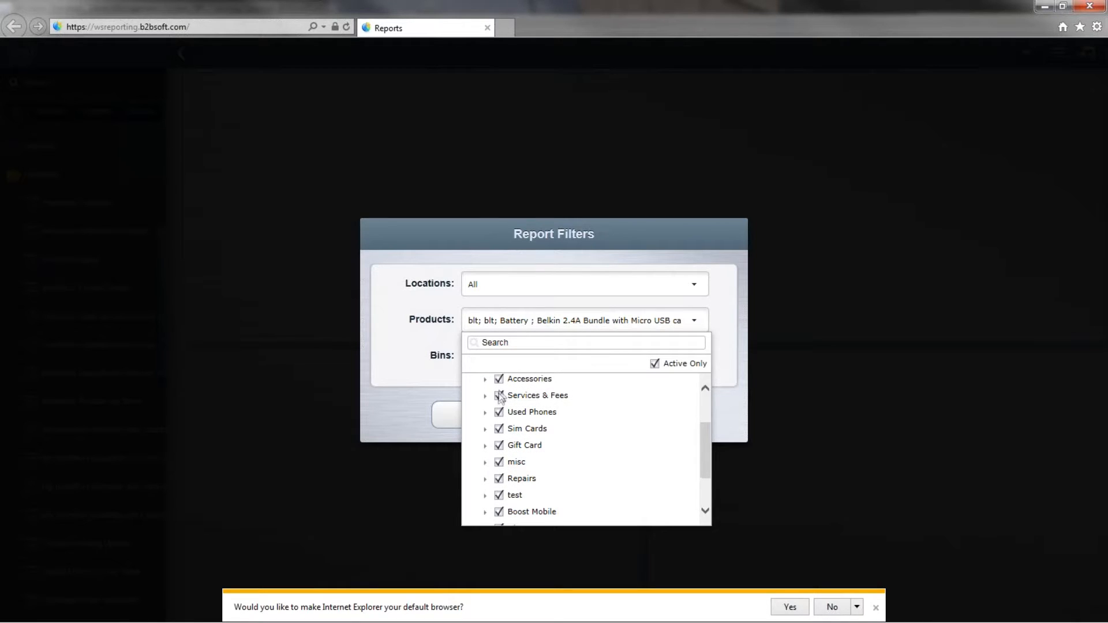
click(499, 413)
click(499, 429)
click(499, 445)
click(500, 462)
click(499, 480)
click(499, 512)
scroll(500, 473, down, 2)
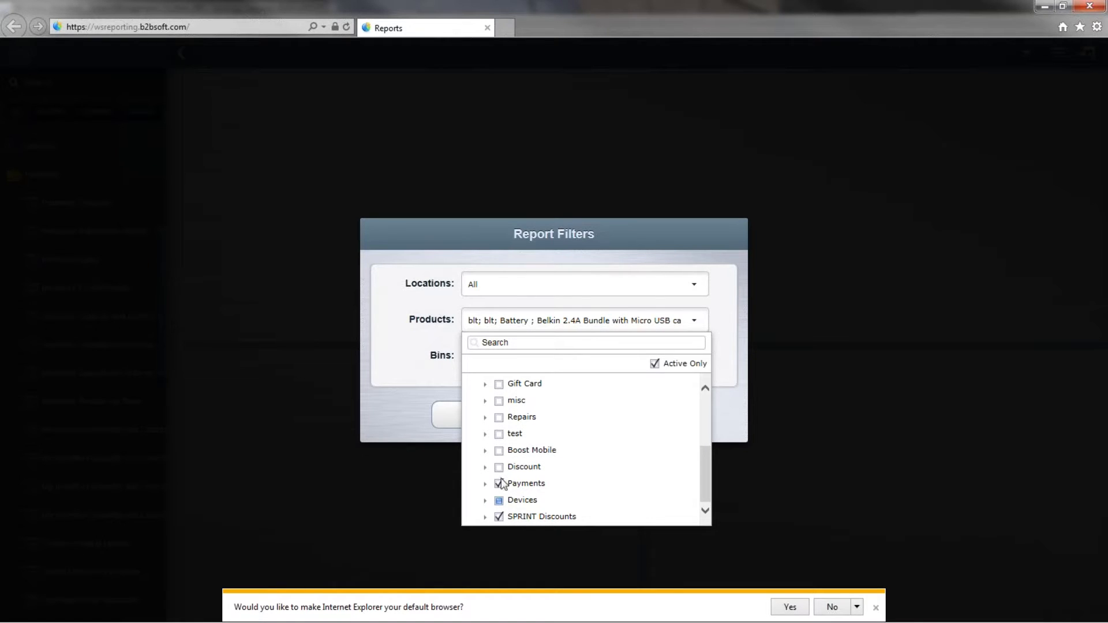
click(499, 502)
click(844, 338)
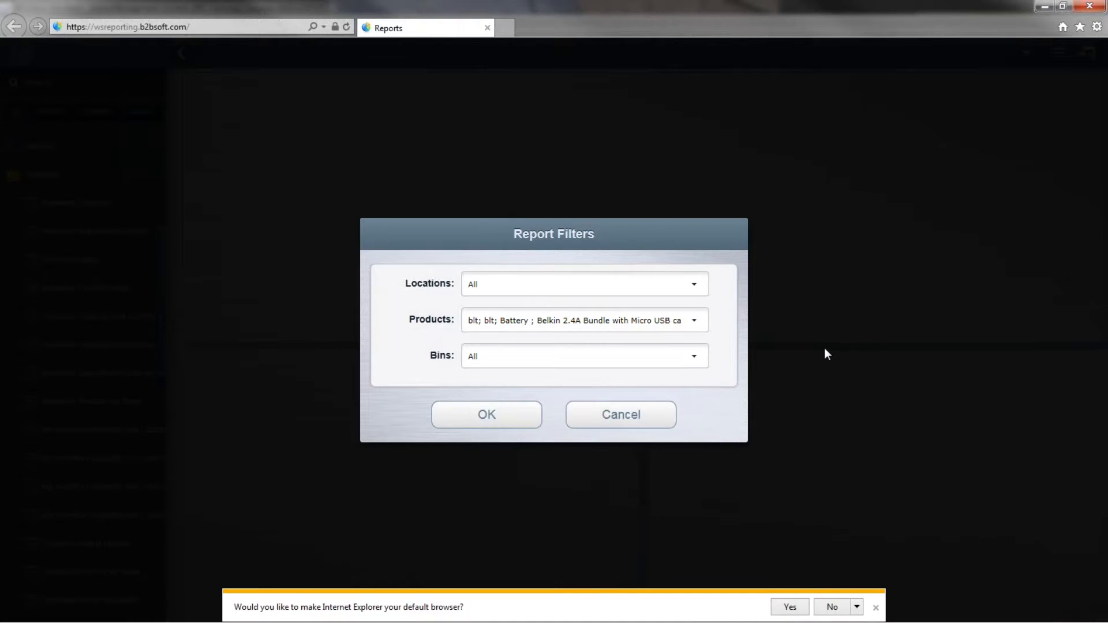
Browse Accessories > Cases, reset Products to All Products, and run the report.
click(693, 321)
click(537, 464)
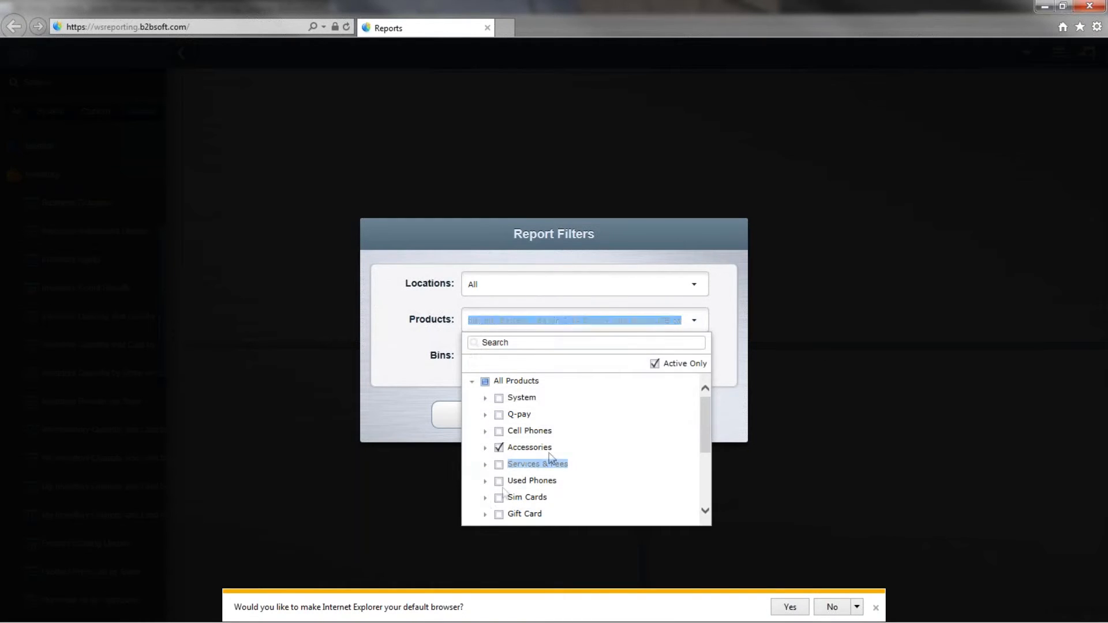
click(485, 448)
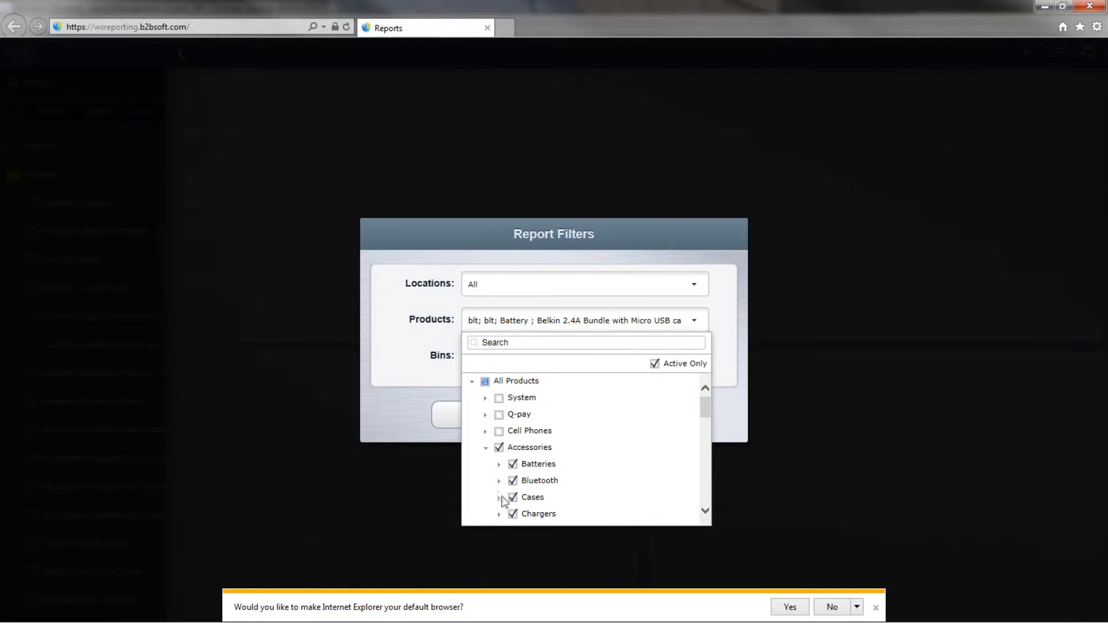
click(500, 497)
scroll(501, 496, down, 1)
scroll(525, 490, down, 1)
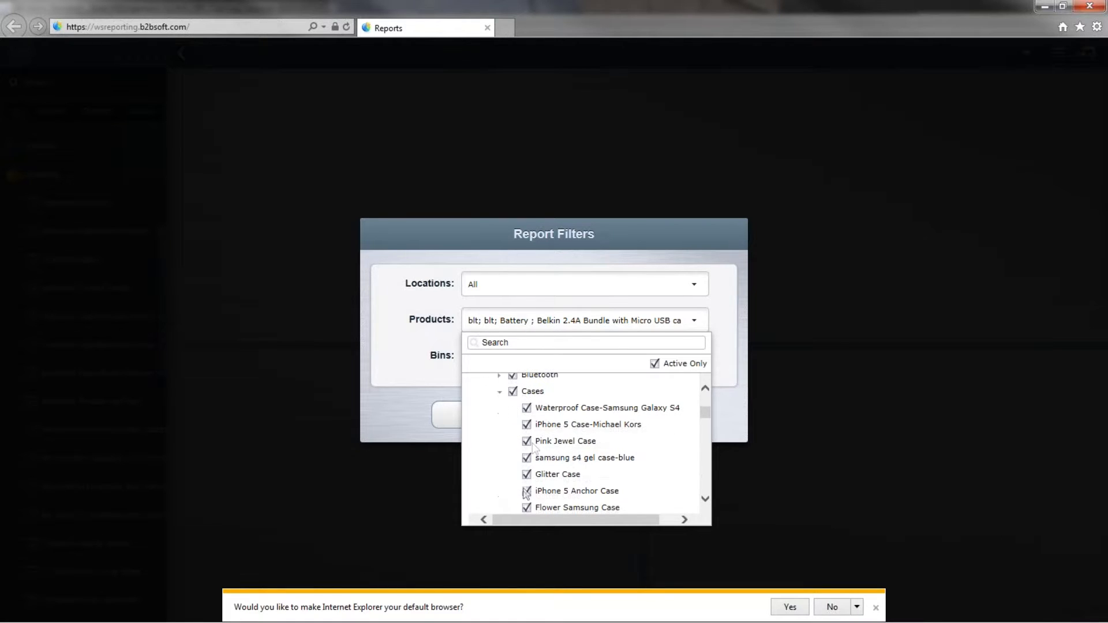
click(526, 443)
click(526, 410)
scroll(560, 406, up, 3)
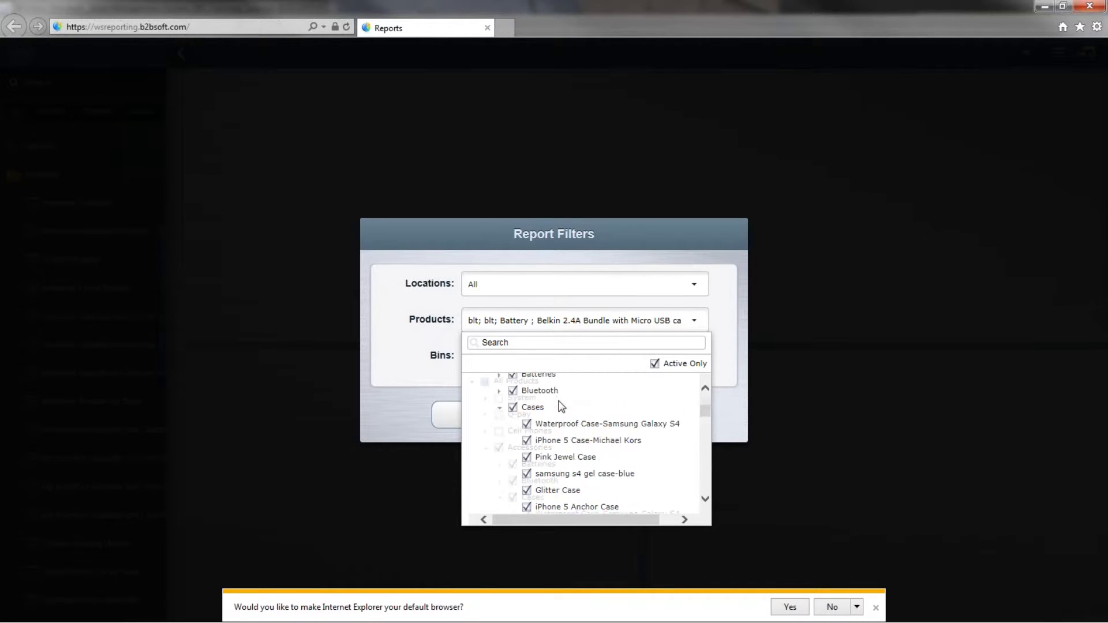
click(484, 381)
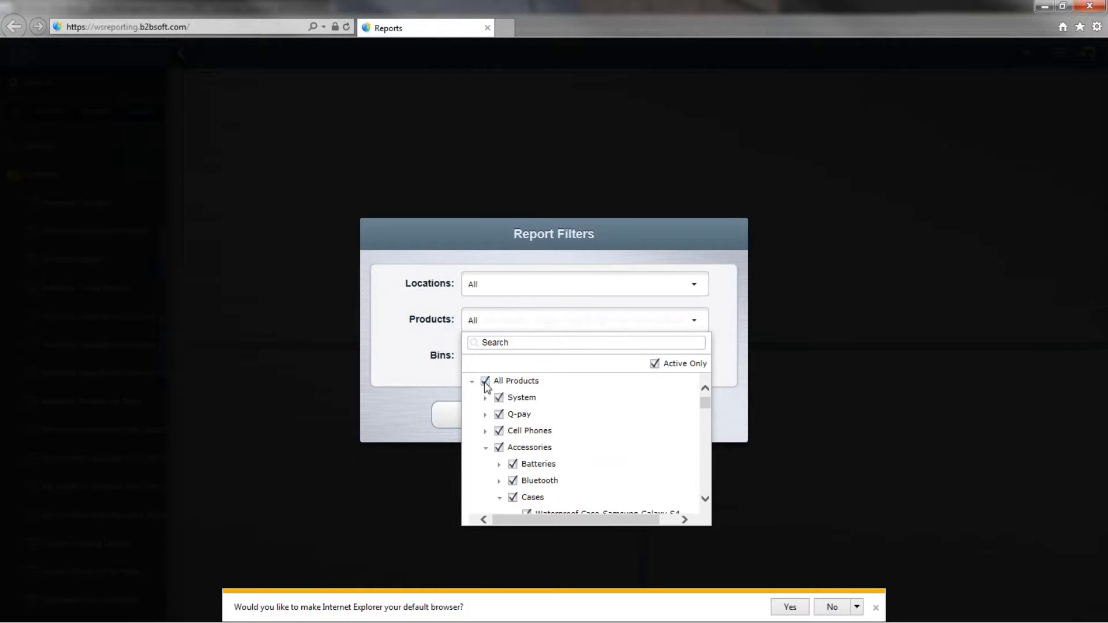
click(437, 365)
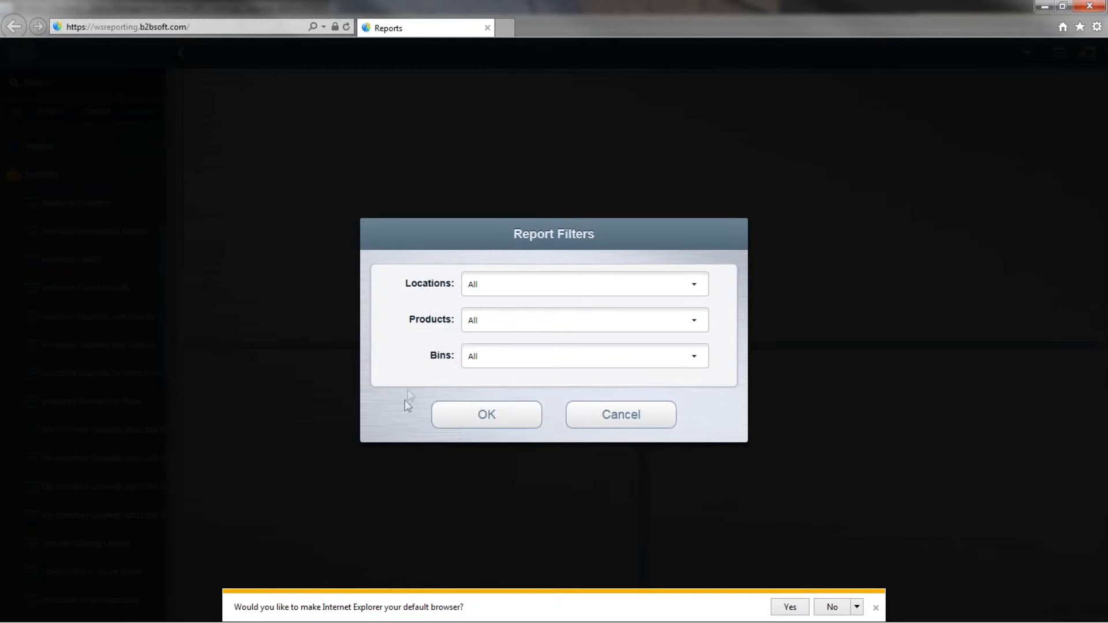
click(487, 416)
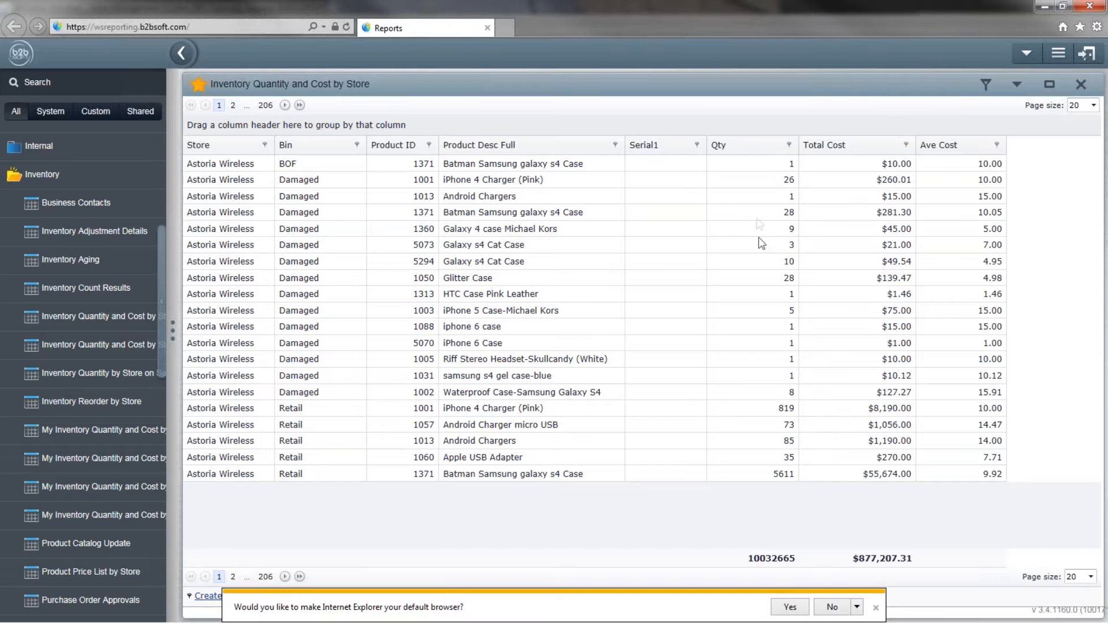
Sort the report by Serial1 descending and dismiss the default-browser prompt.
click(654, 151)
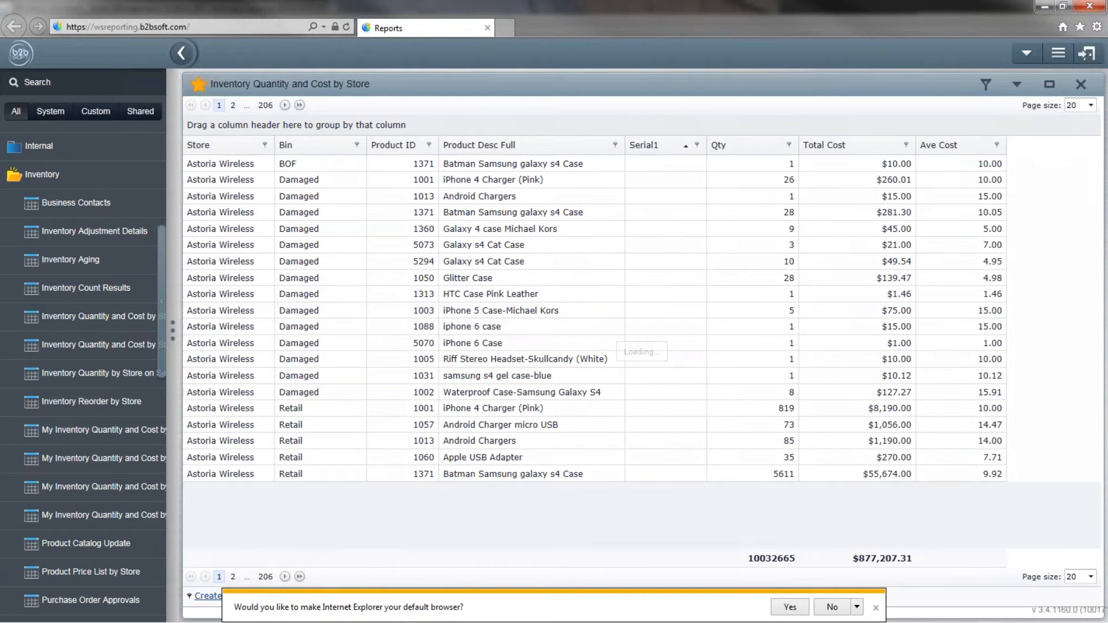
click(654, 145)
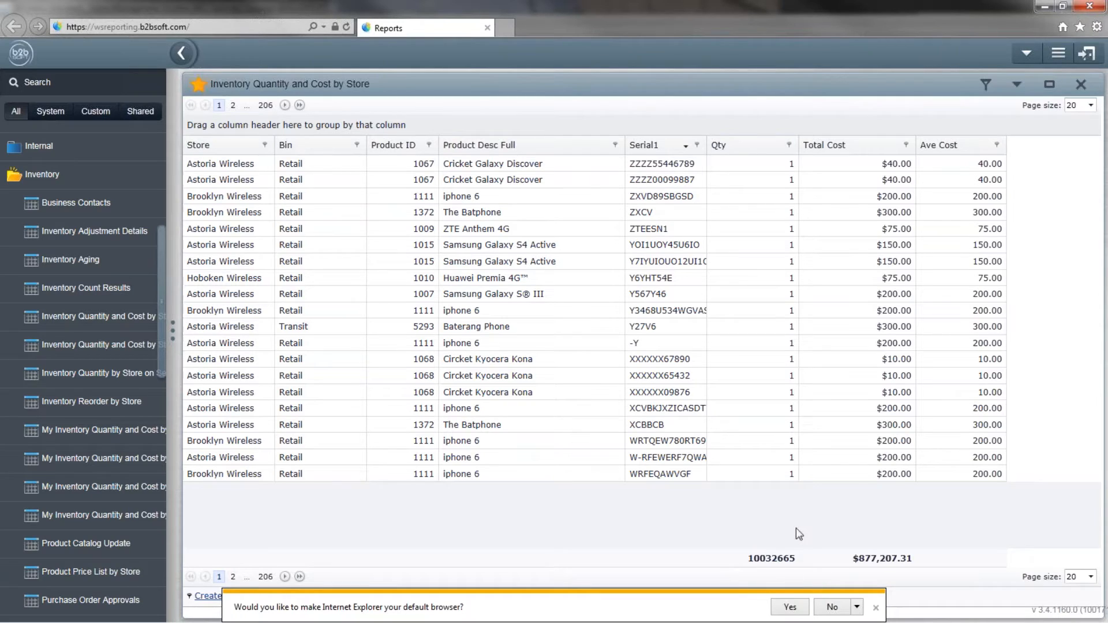
click(876, 607)
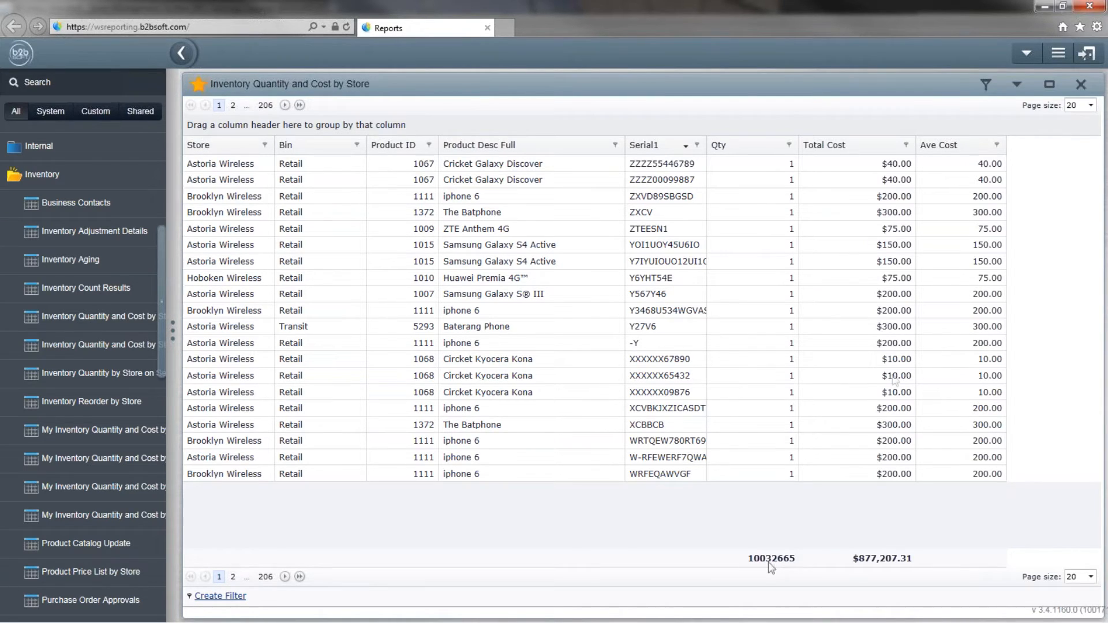
Open Show/Hide Columns from the Report Options Modify menu.
click(1016, 87)
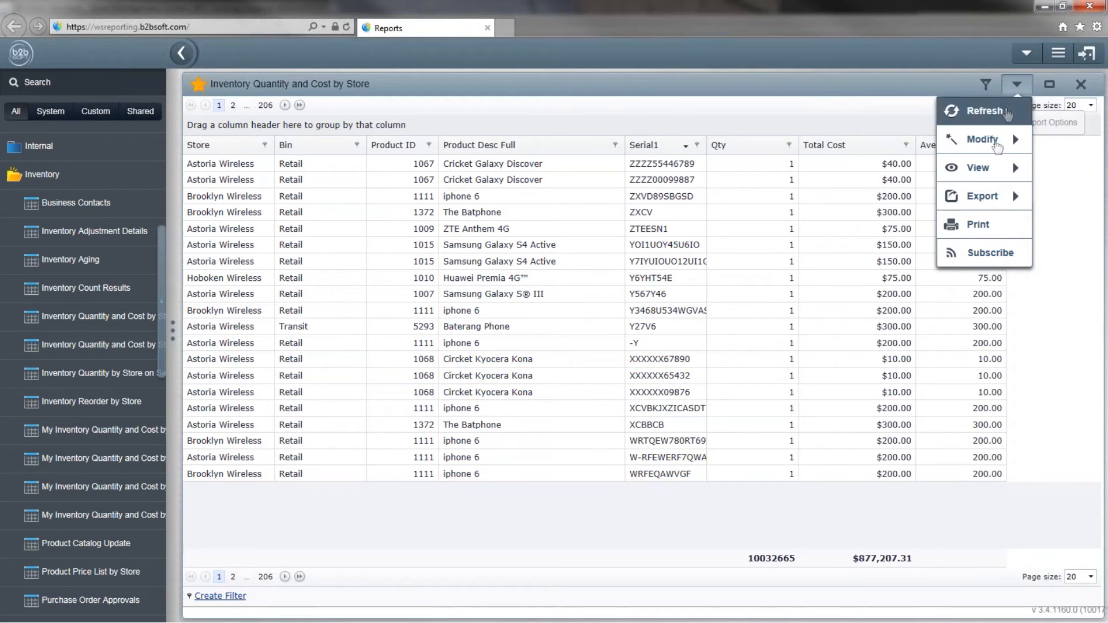
mouse_move(998, 151)
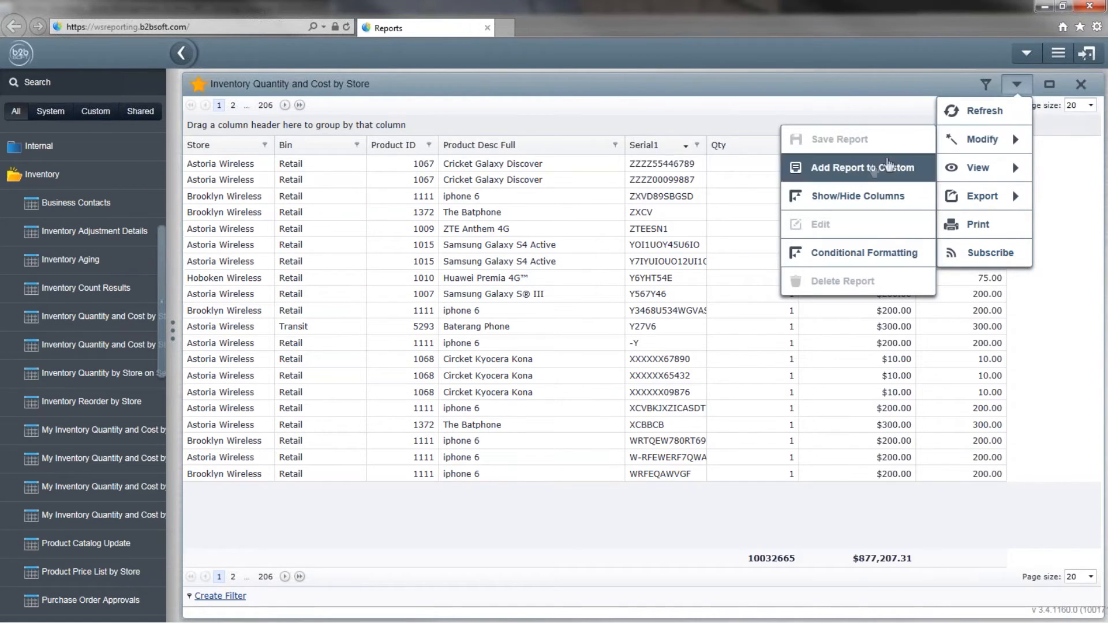
click(875, 197)
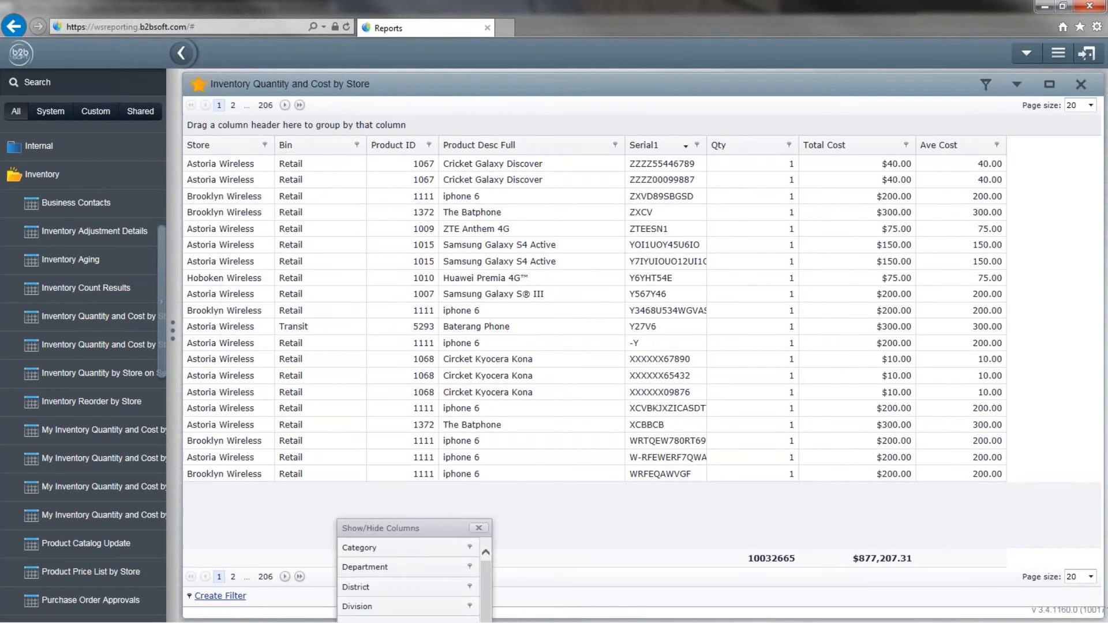
Hide the Total Cost column and insert Retail Price after Ave Cost using the column chooser.
drag(409, 519, 430, 482)
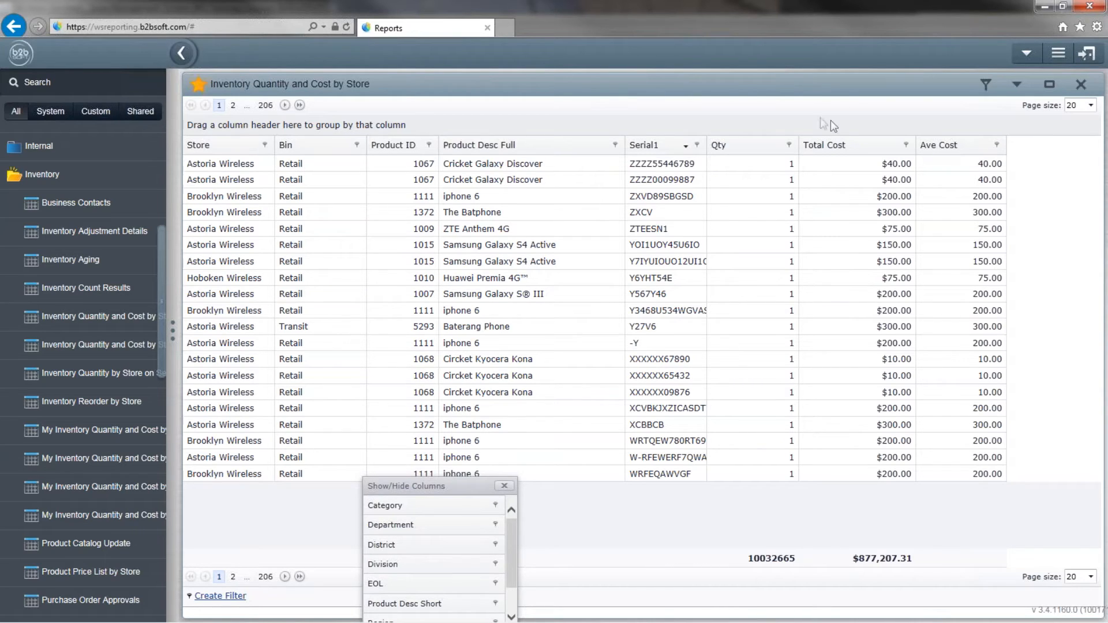
drag(392, 486, 212, 106)
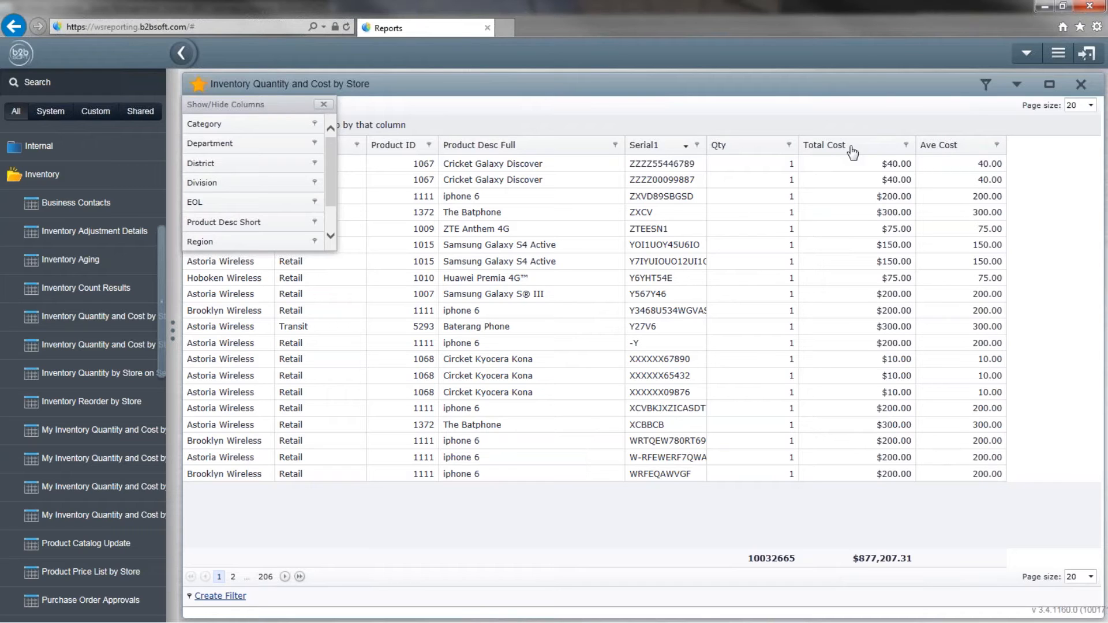
drag(848, 154, 248, 182)
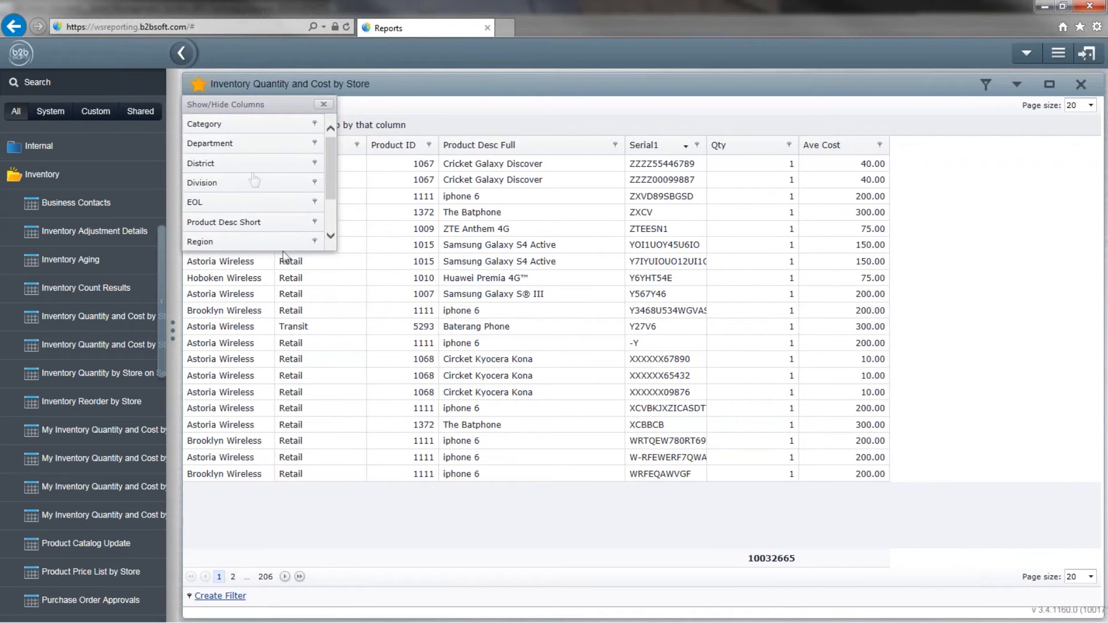
scroll(271, 227, down, 1)
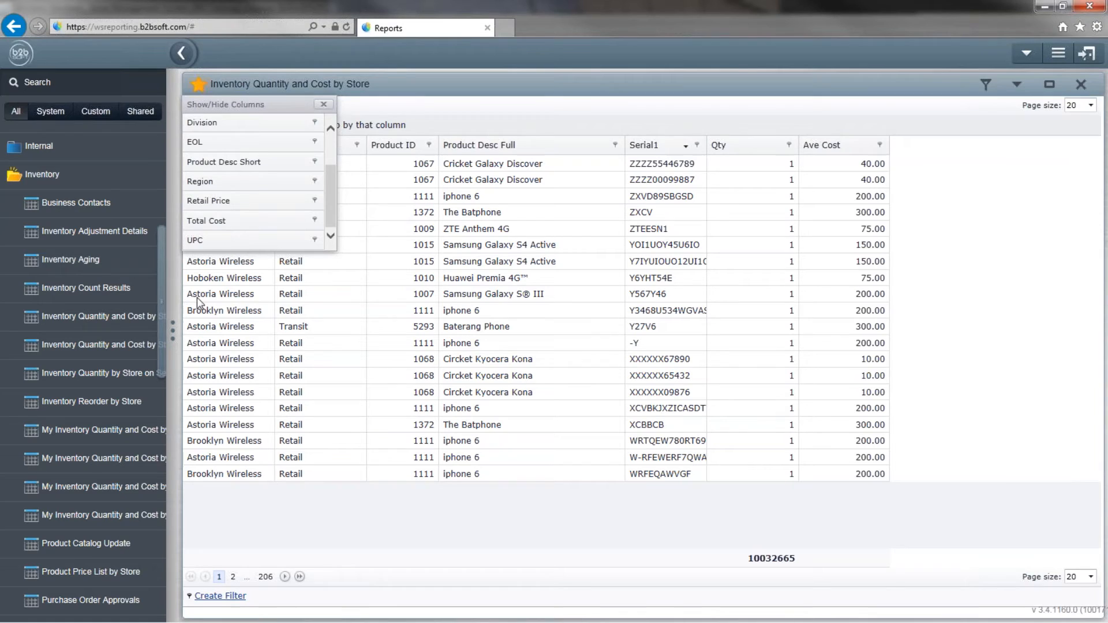
drag(202, 202, 889, 153)
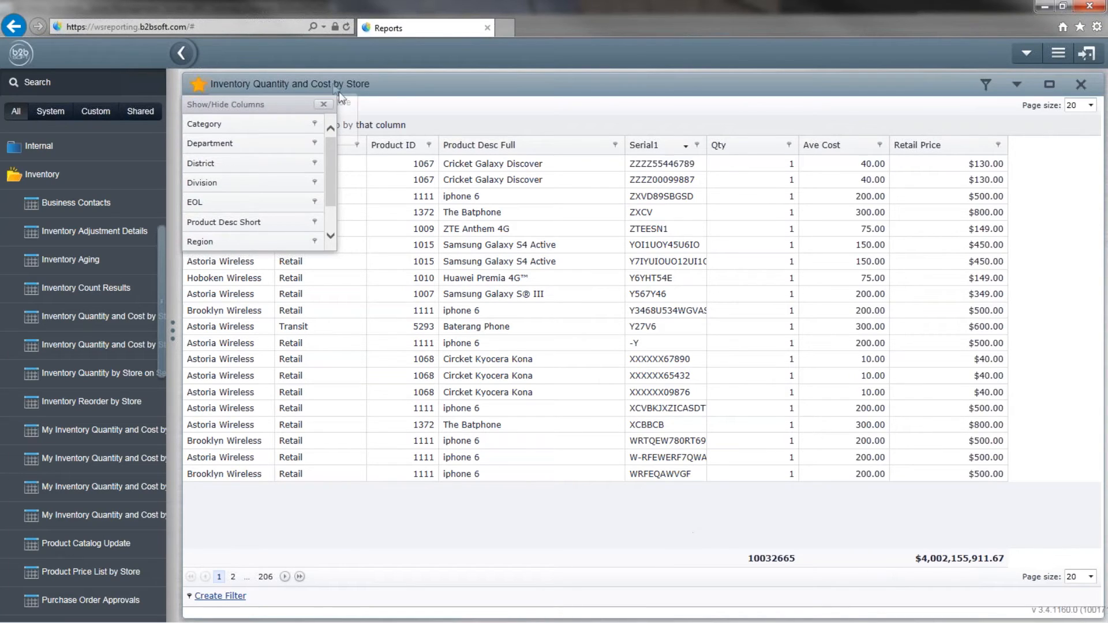
Open Add Report to Custom and select the default name 'My Inventory Quantity and Cost by Store'.
click(324, 104)
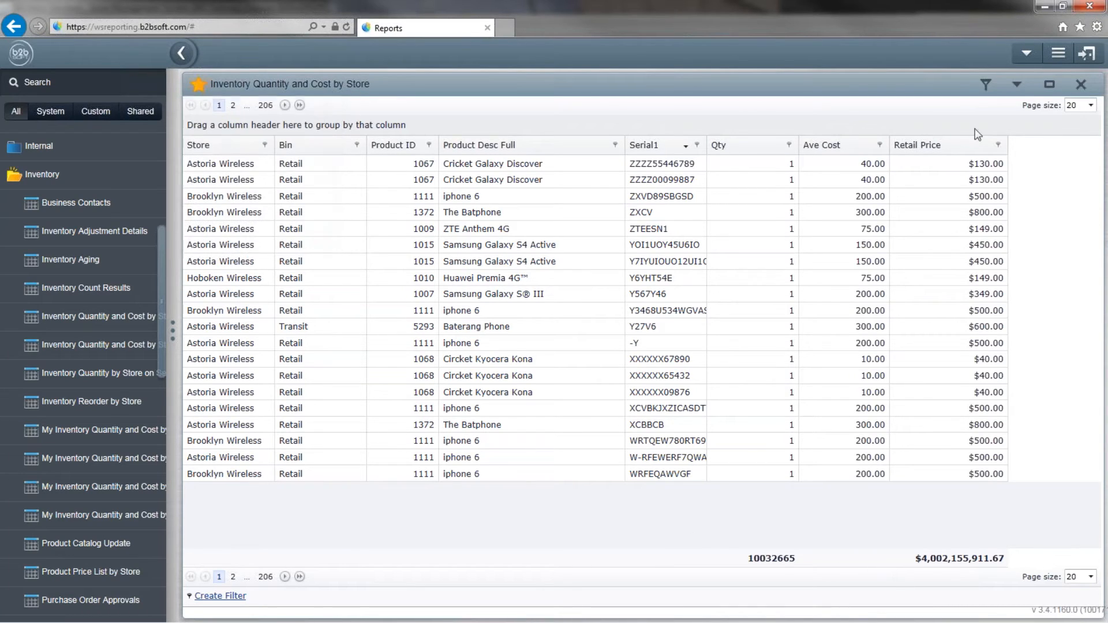
click(1014, 86)
mouse_move(998, 142)
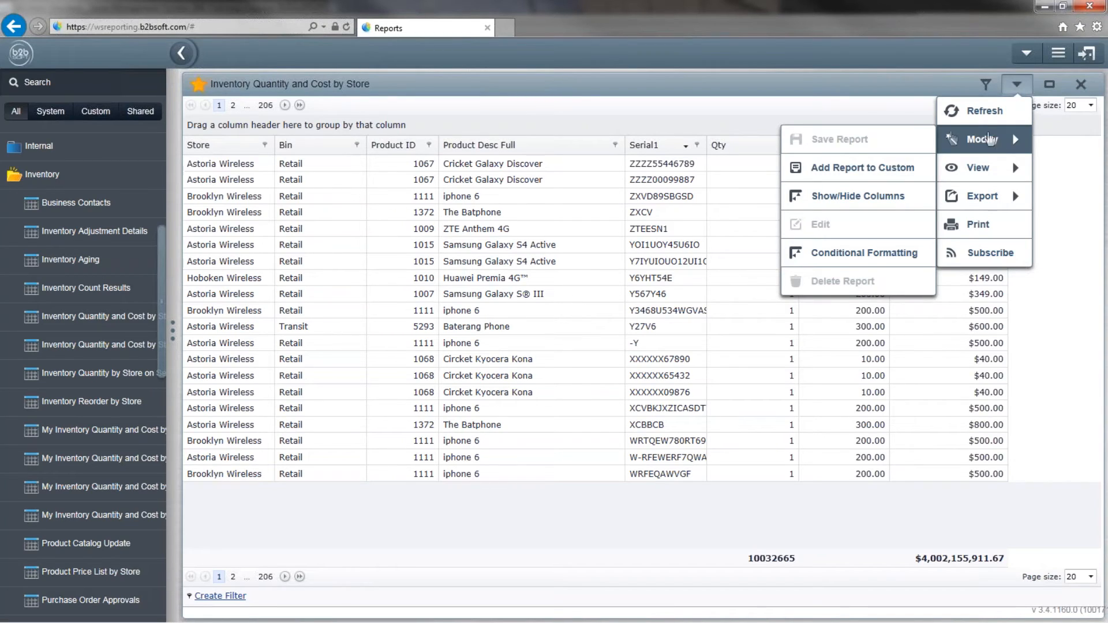
click(859, 167)
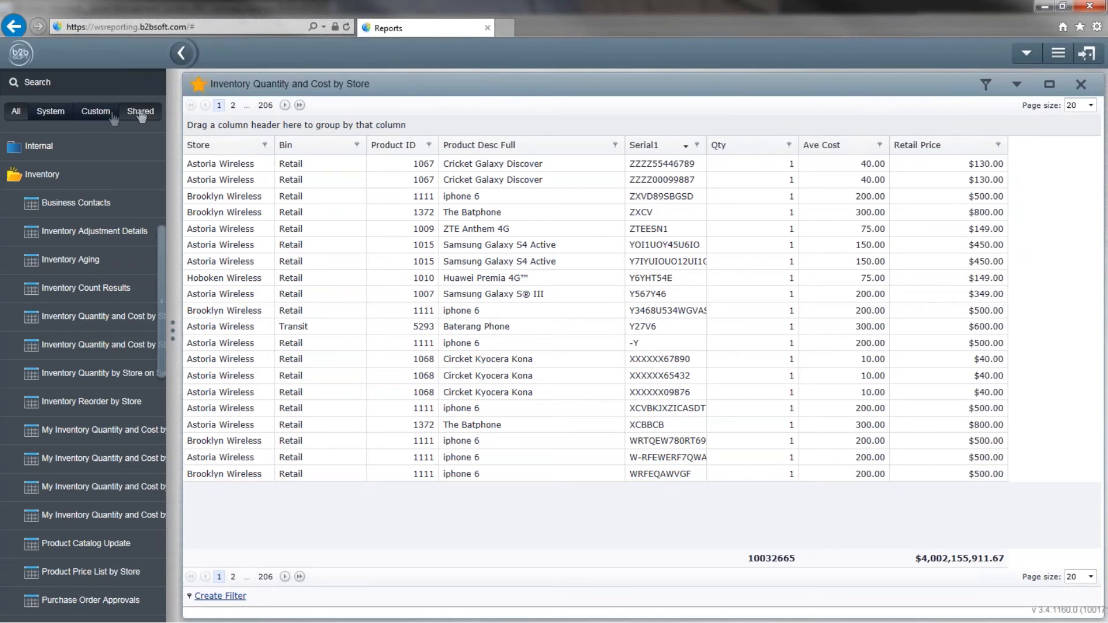
click(96, 112)
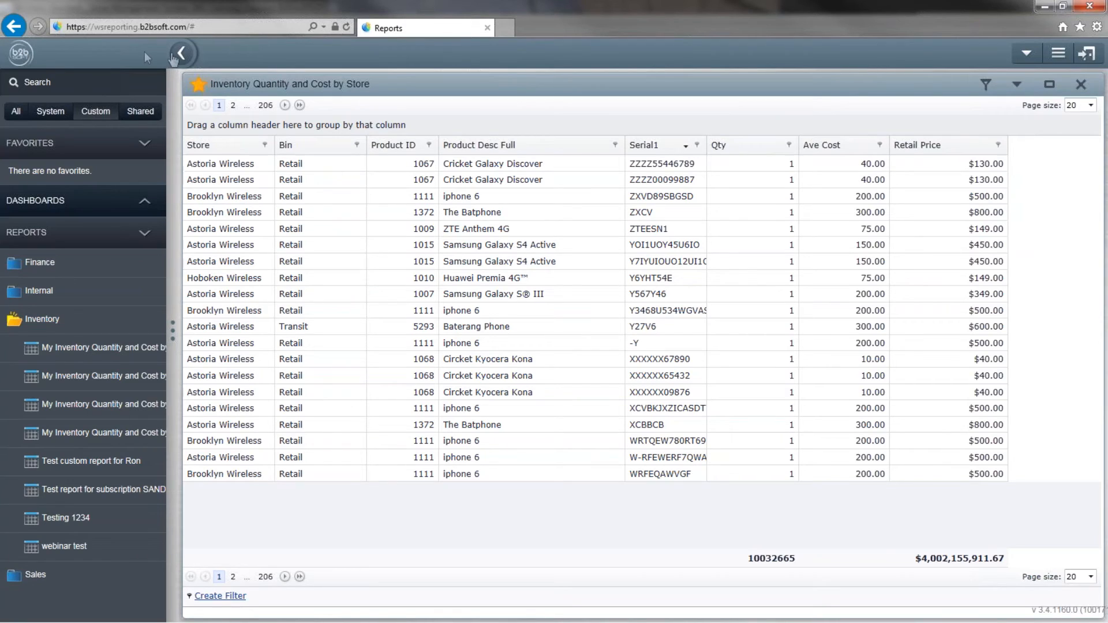
click(1017, 85)
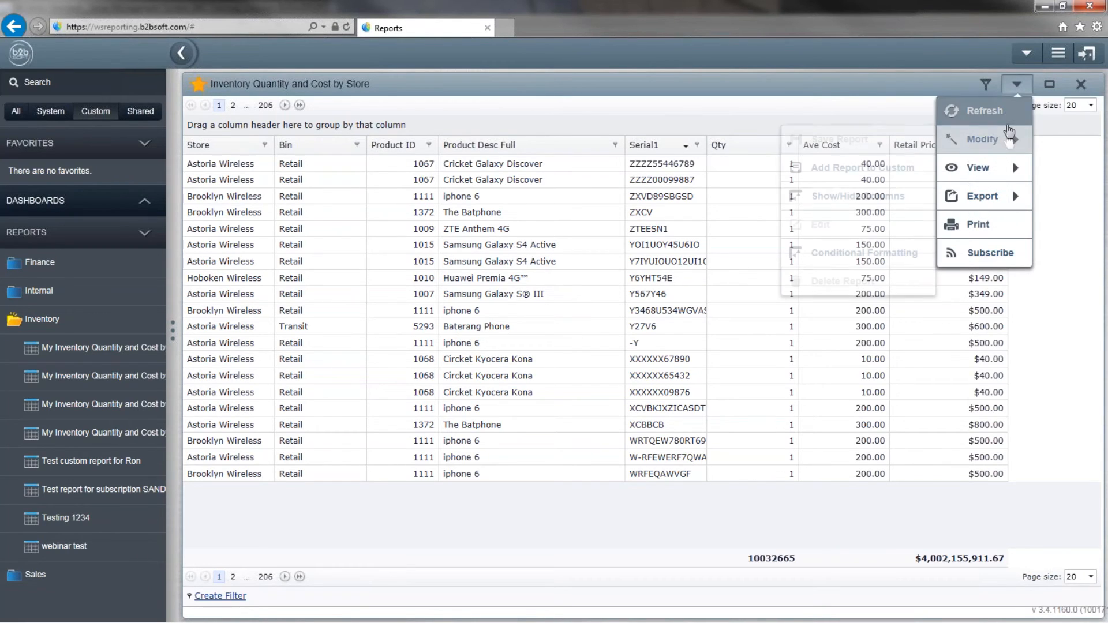
click(824, 172)
drag(673, 210, 269, 199)
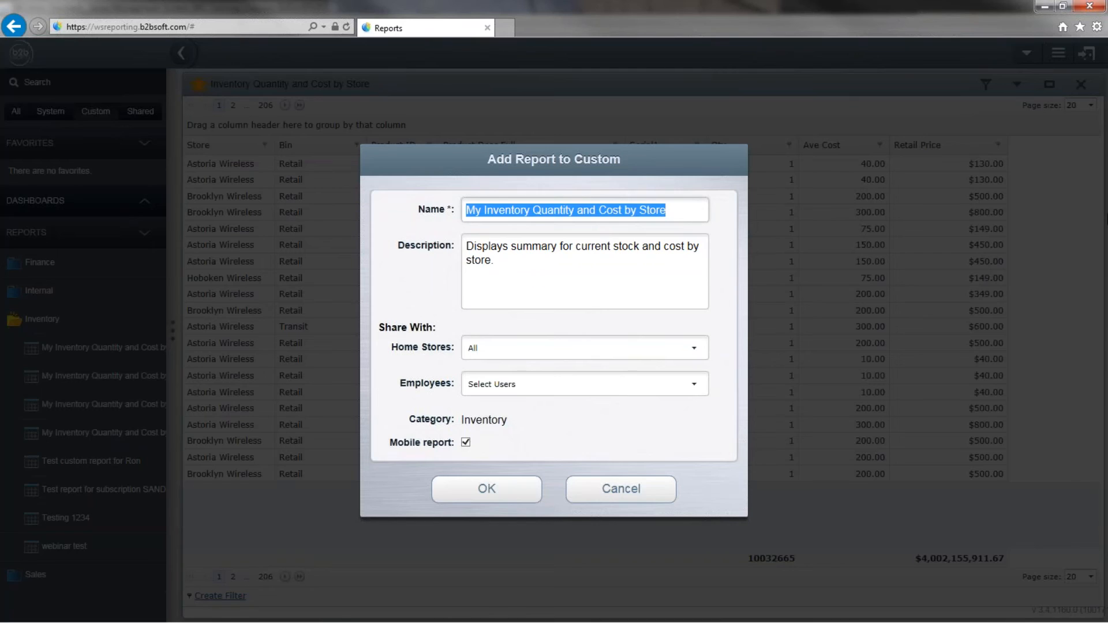
Enter the custom report name 'Testing Inty quantity and cost'.
text(Testing Ivtory)
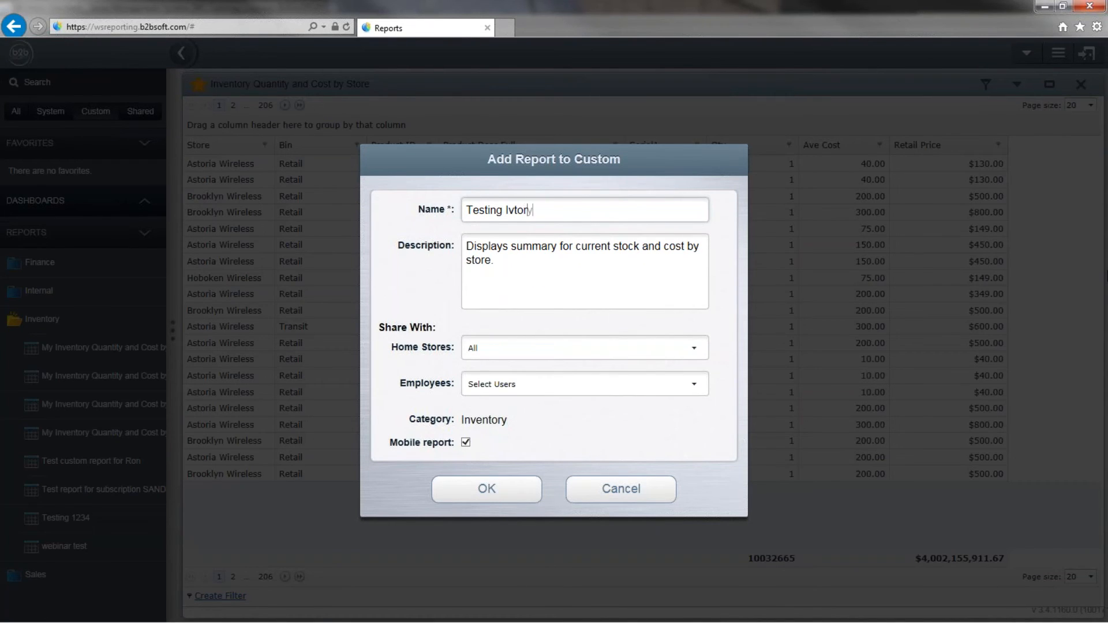
key(BackSpace)
key(BackSpace)
key(BackSpace)
key(BackSpace)
key(BackSpace)
text(nty quanit)
key(BackSpace)
key(BackSpace)
key(BackSpace)
text(tity and cost)
key(Tab)
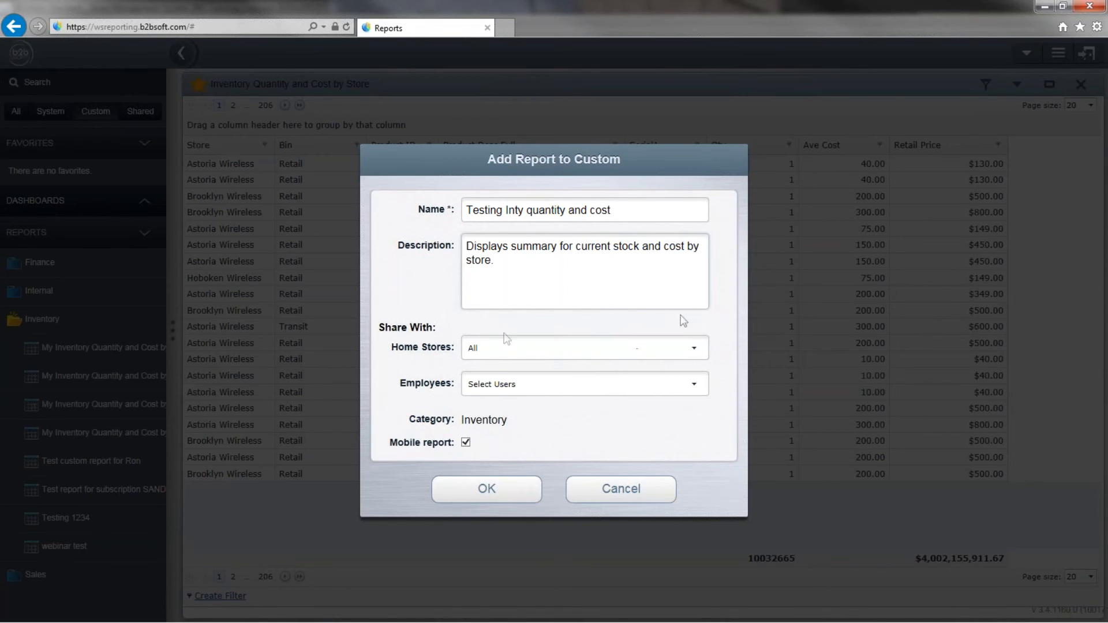
Keep Home Stores at All, choose no employees, and save the custom report.
click(695, 350)
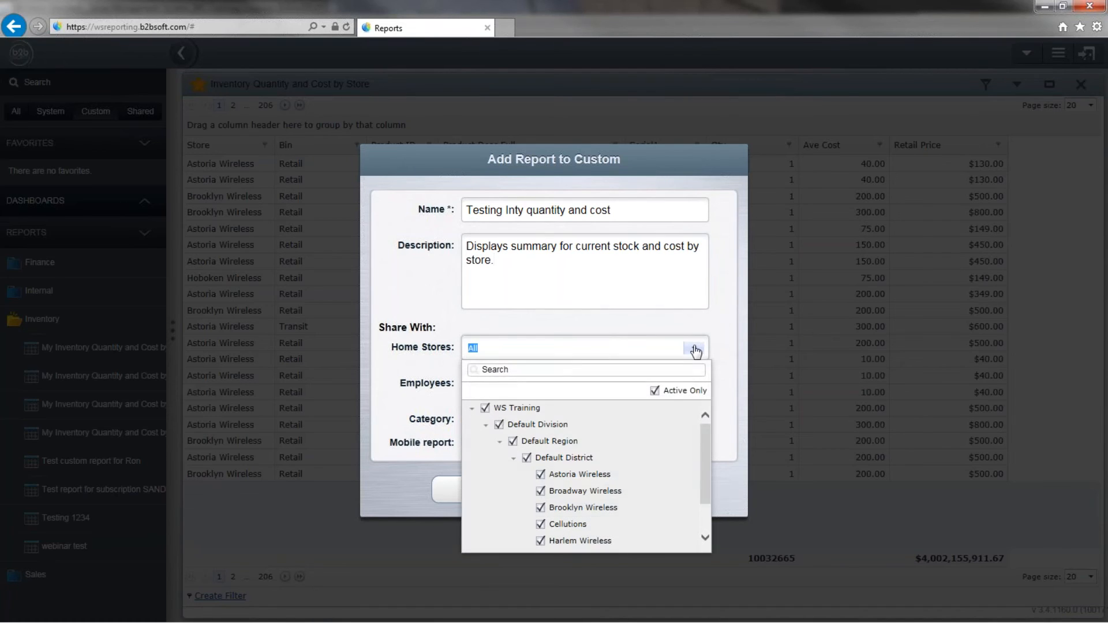
scroll(592, 479, down, 3)
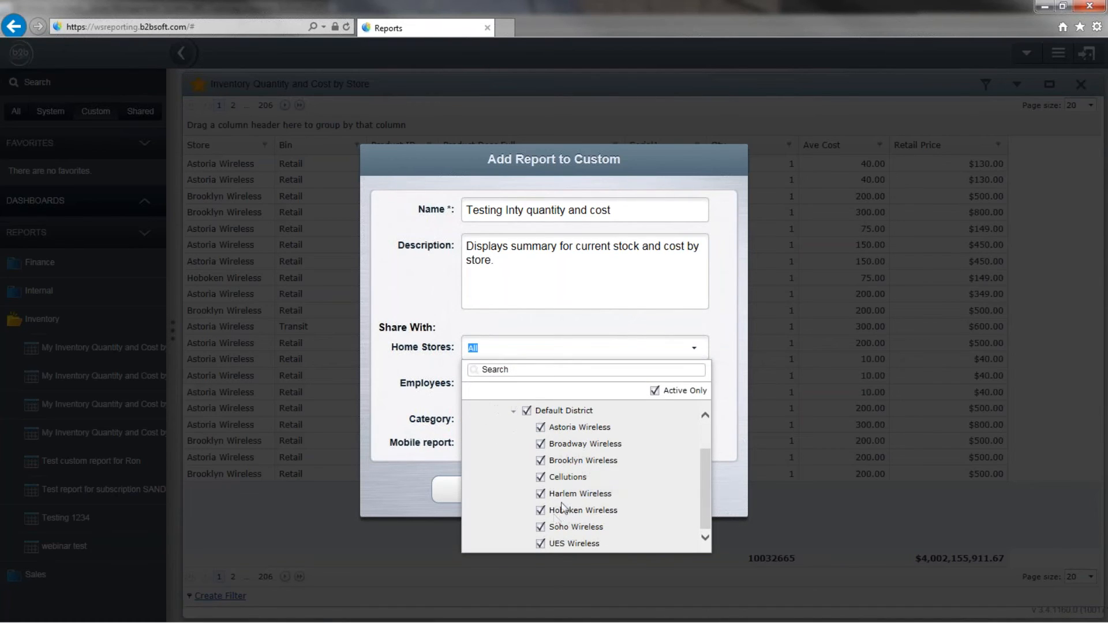
scroll(561, 508, up, 3)
click(633, 317)
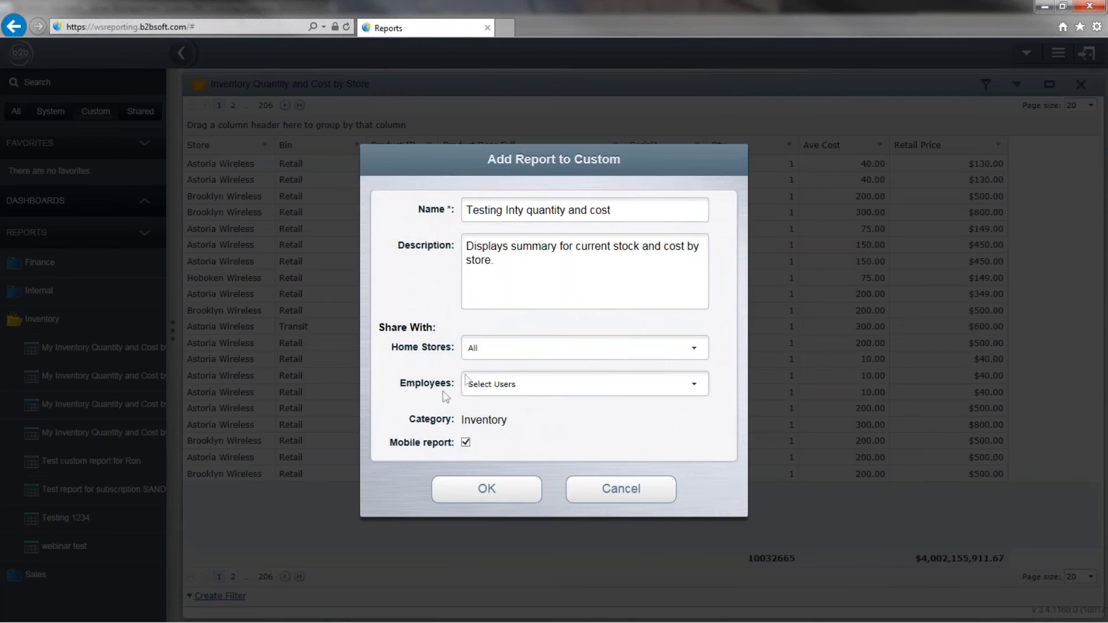
click(694, 385)
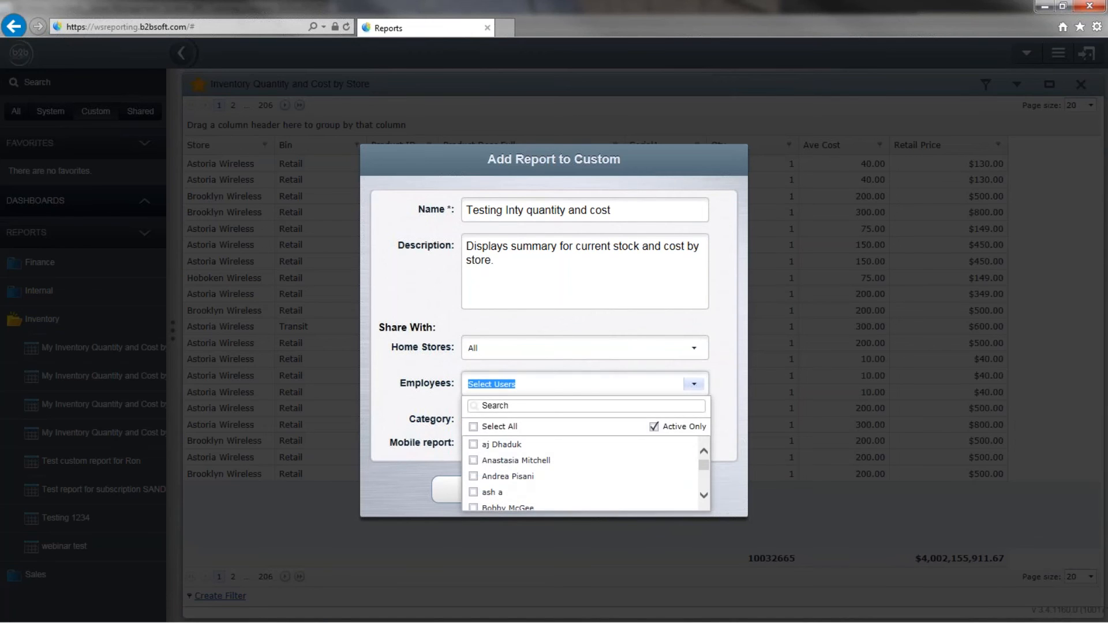
scroll(626, 453, down, 3)
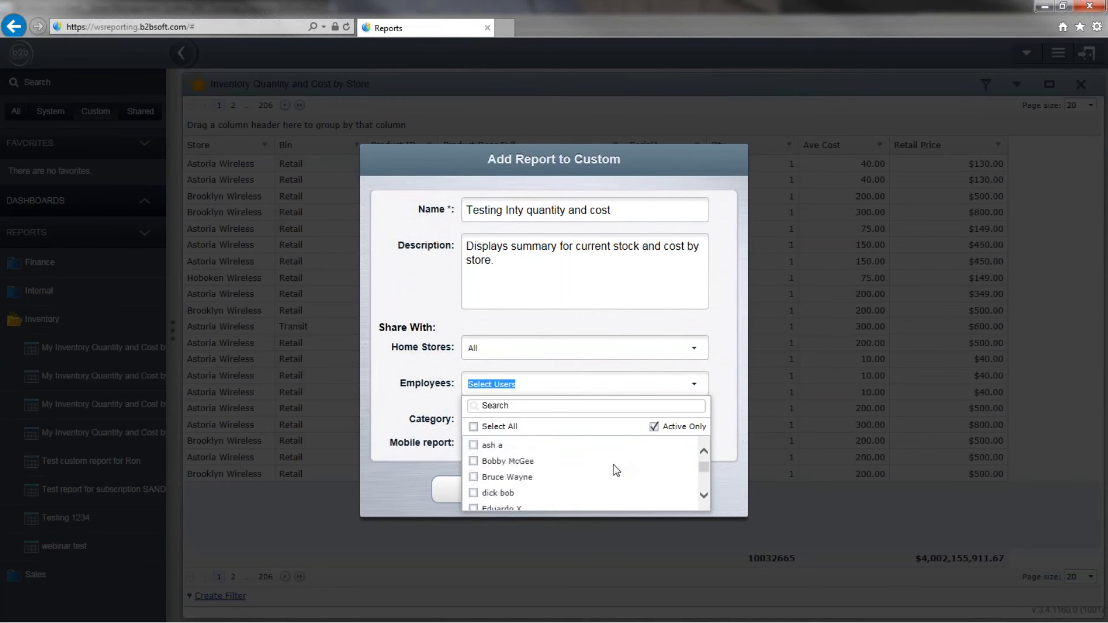
scroll(612, 467, down, 1)
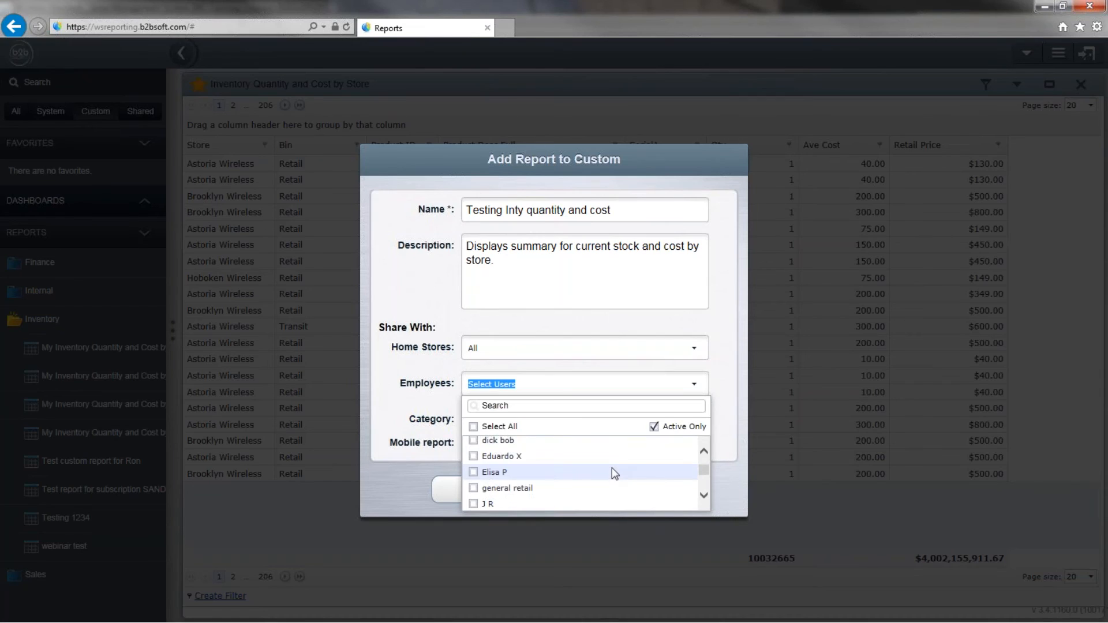
click(427, 391)
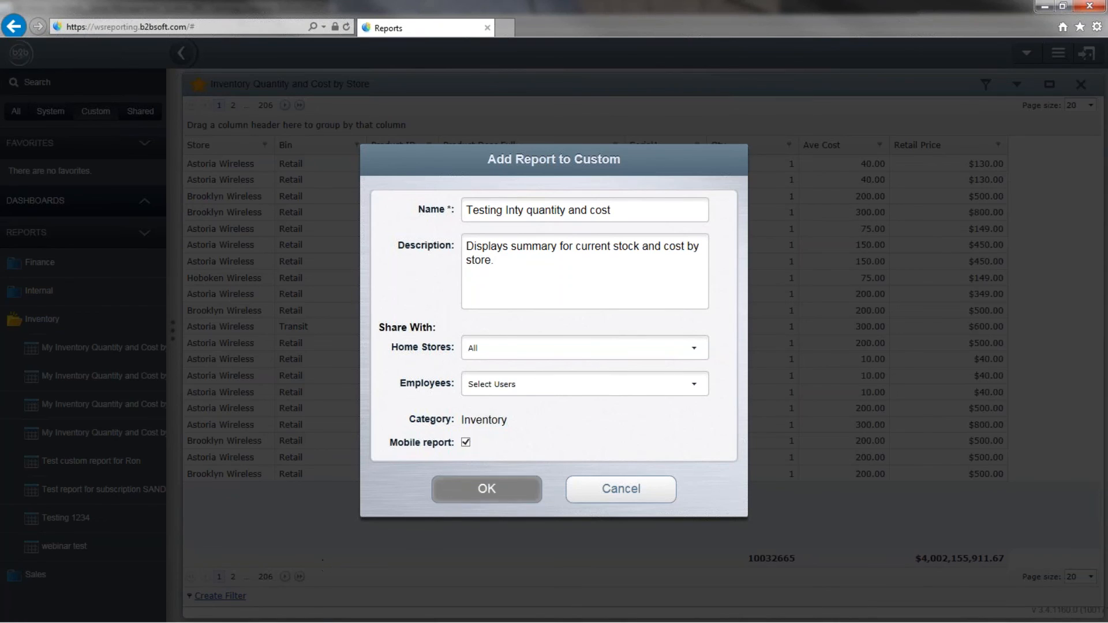
click(487, 489)
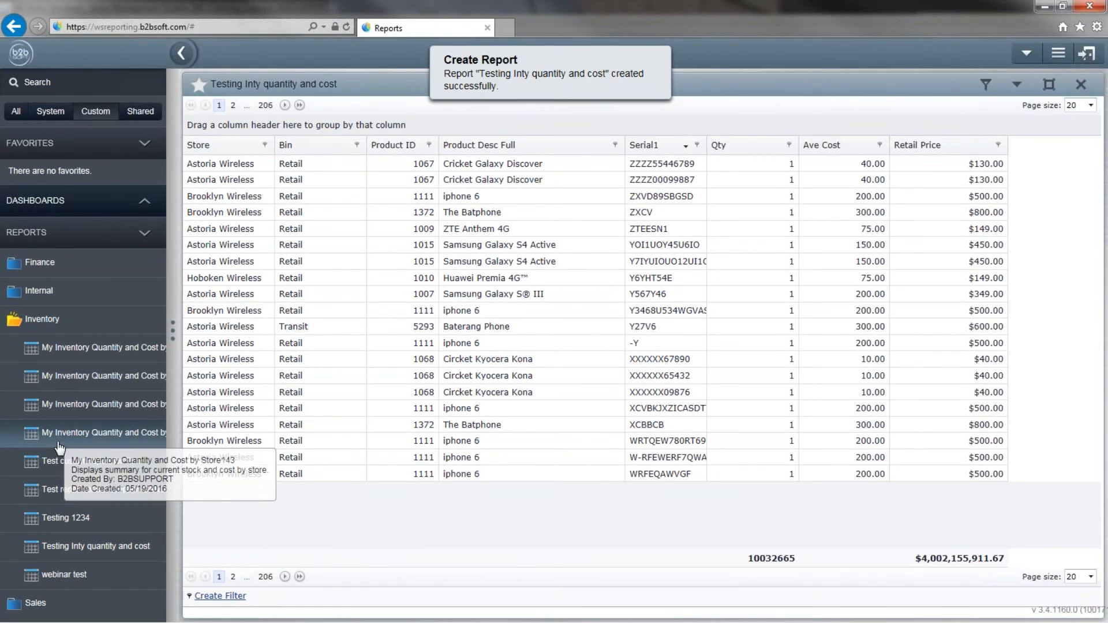
Open the custom 'Testing Inty quantity and cost' report with all locations, products and bins.
click(16, 112)
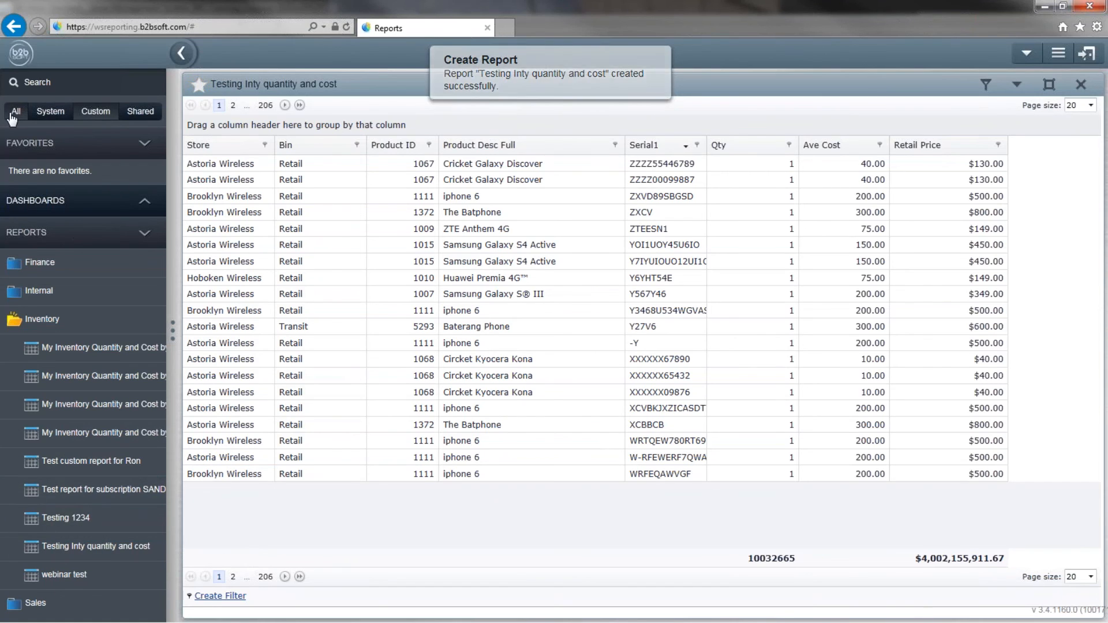
click(95, 112)
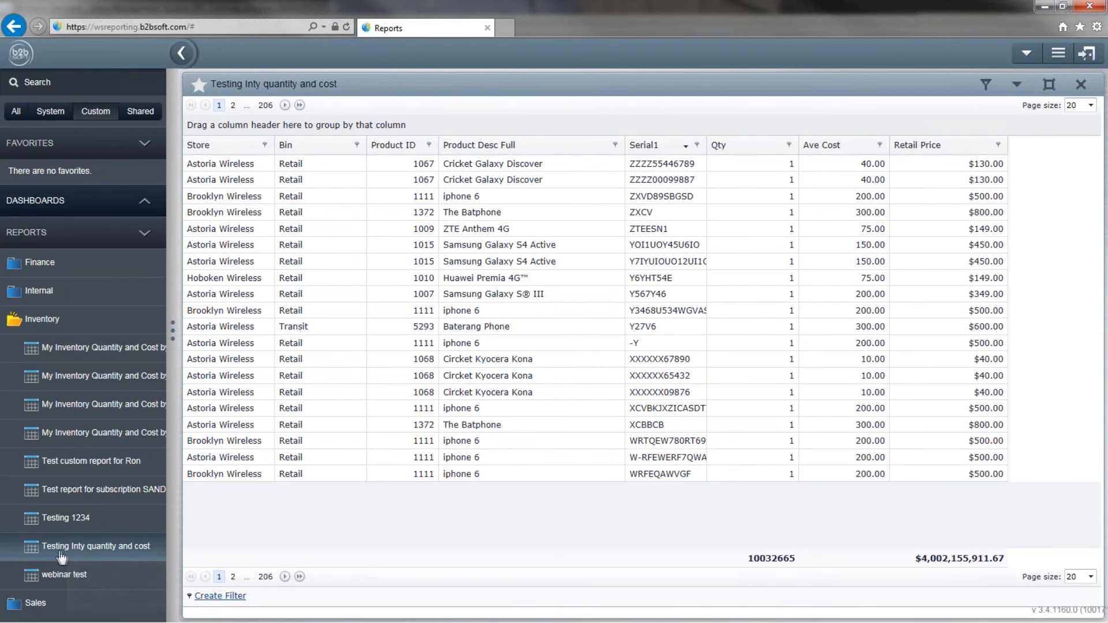
click(41, 546)
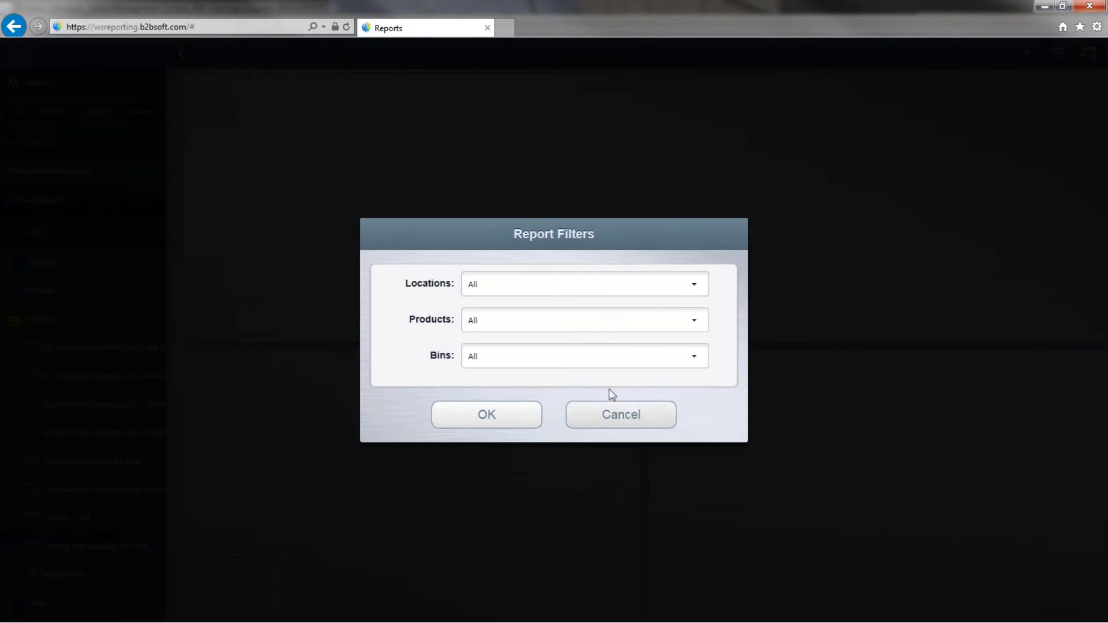
click(613, 417)
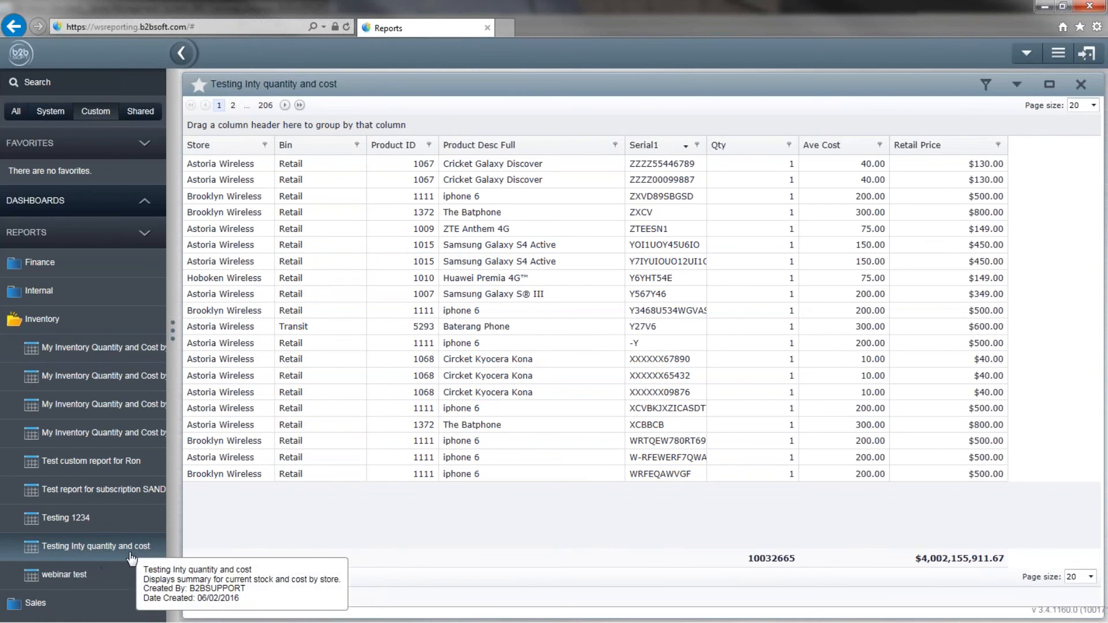
click(130, 553)
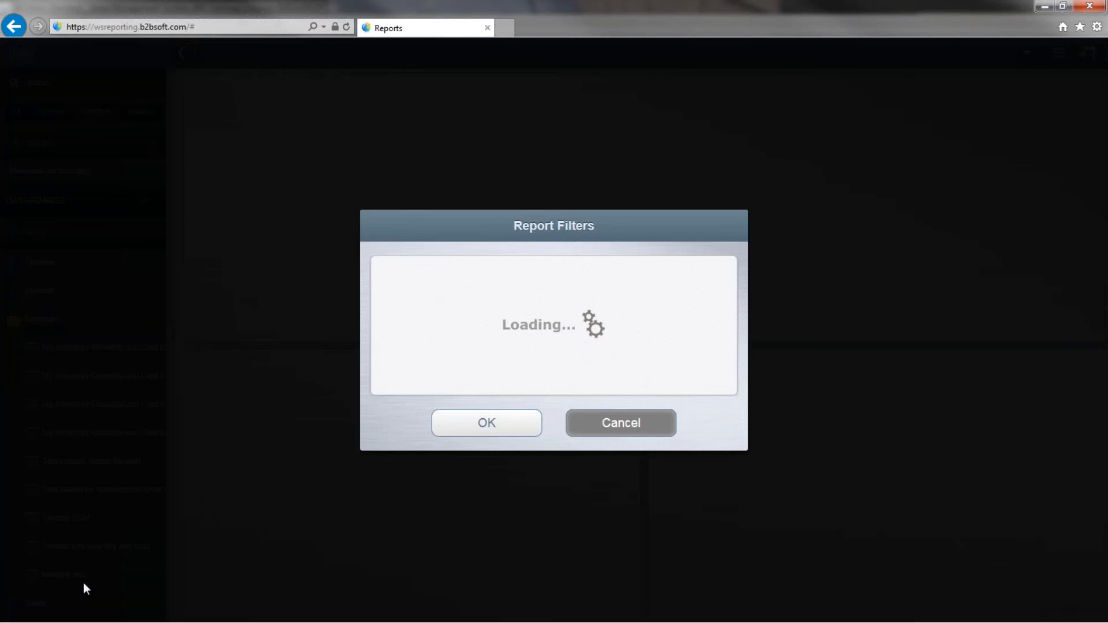
click(486, 414)
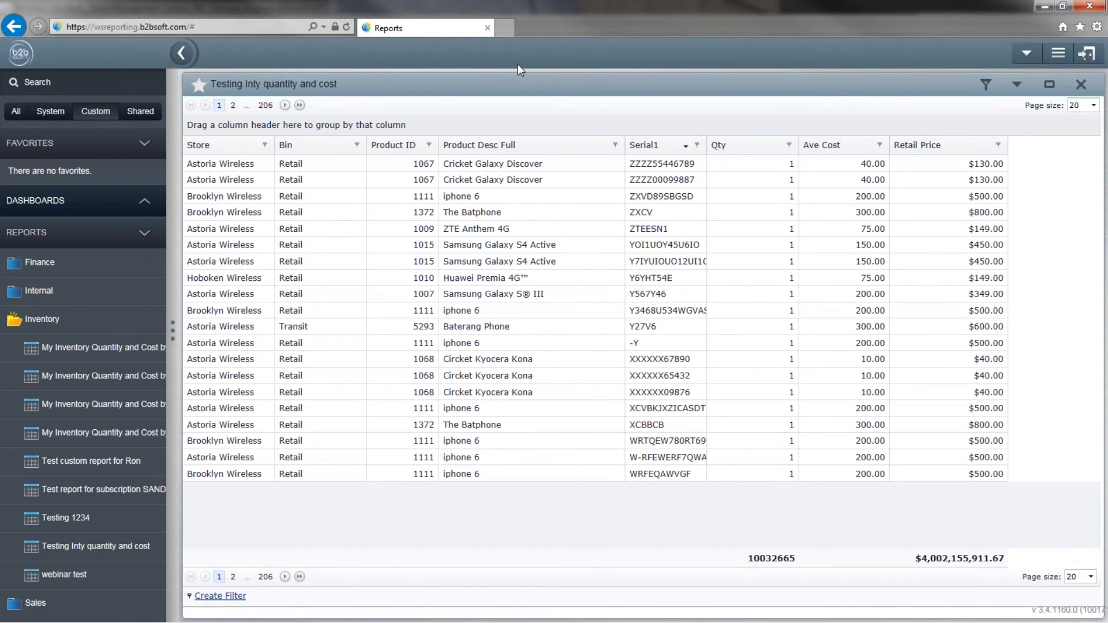
Bring up the report's Export format choices from the options menu.
click(1017, 85)
mouse_move(1008, 140)
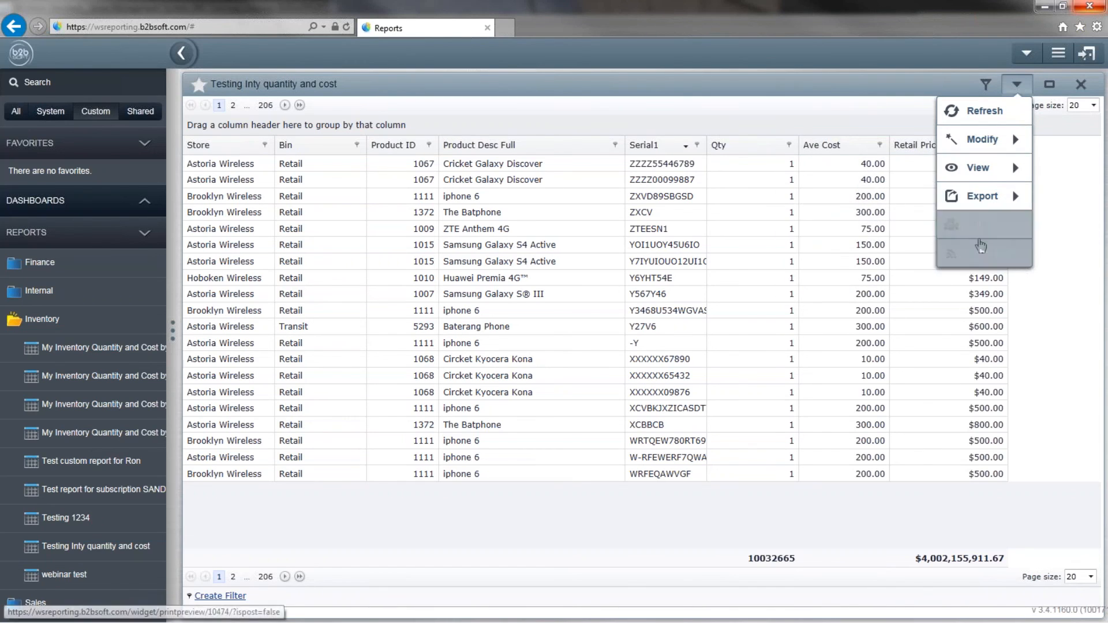
click(1017, 85)
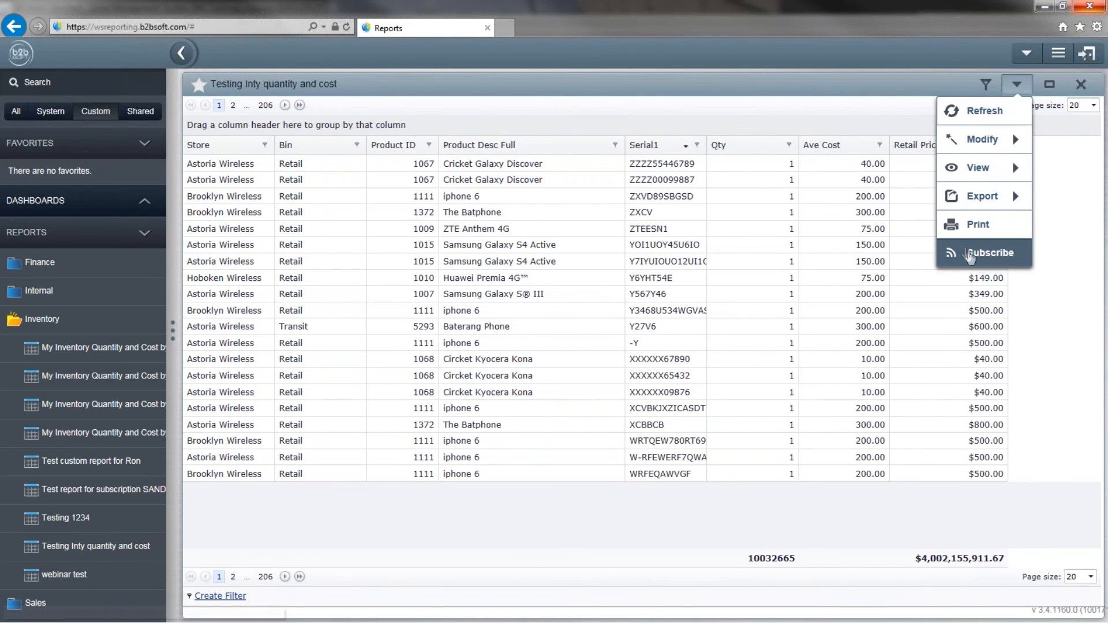
mouse_move(980, 210)
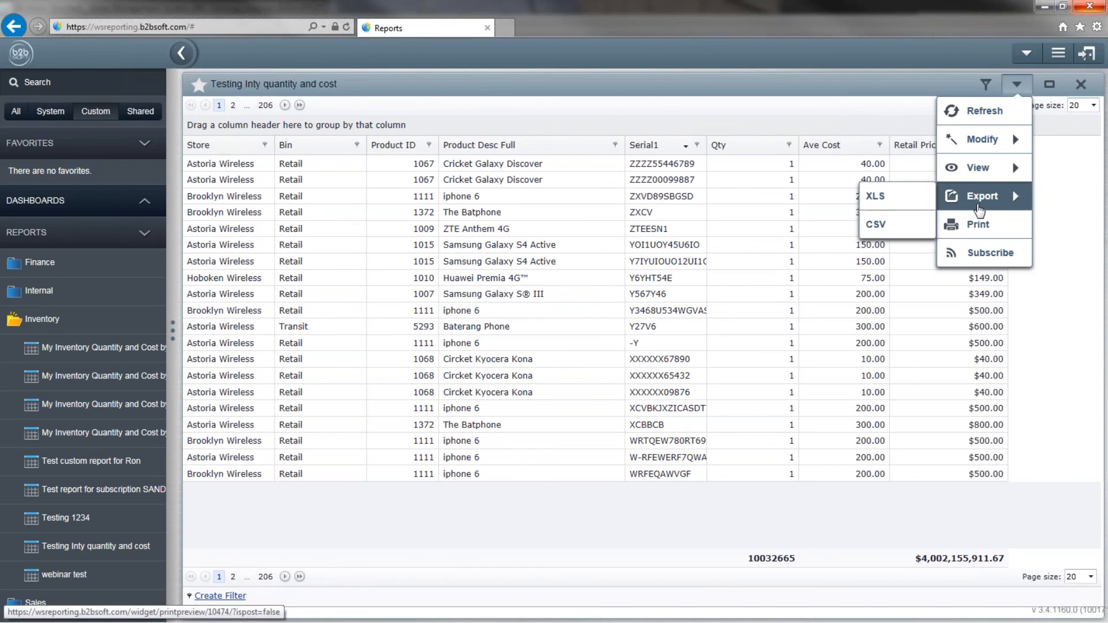